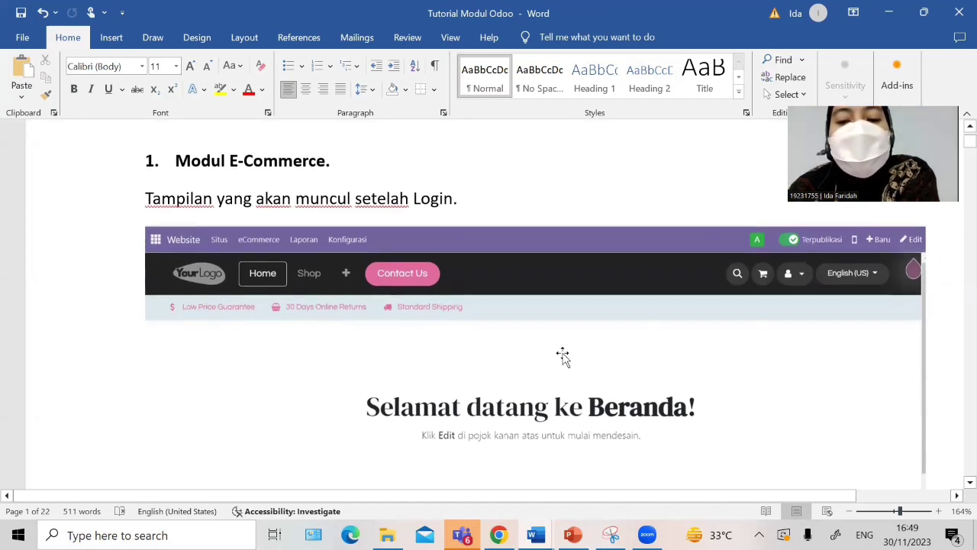
Step: Scroll the Word tutorial past the delivery-order screenshots to the '4. Modul Purchase' heading
scroll(450, 363, "down", 10)
scroll(297, 326, "down", 1)
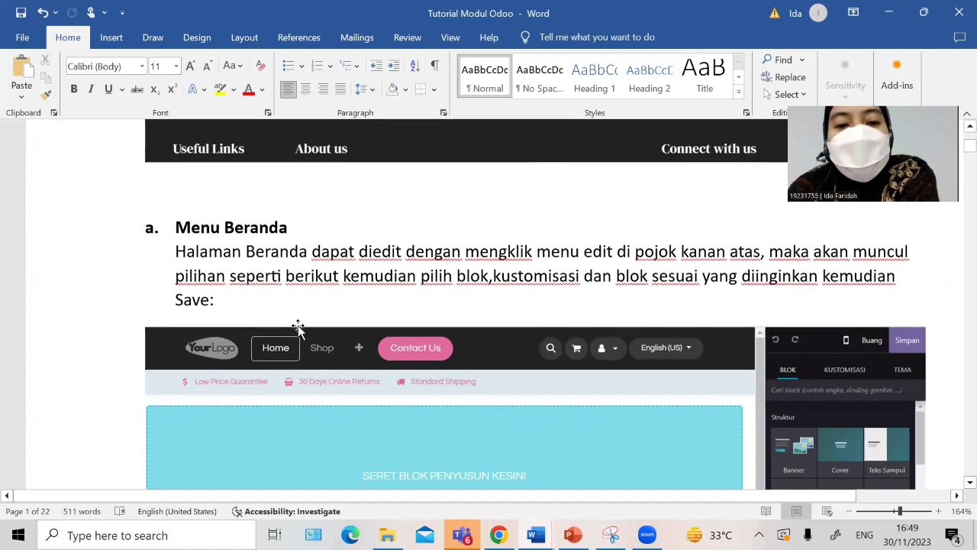
scroll(438, 343, "down", 1)
scroll(468, 381, "down", 2)
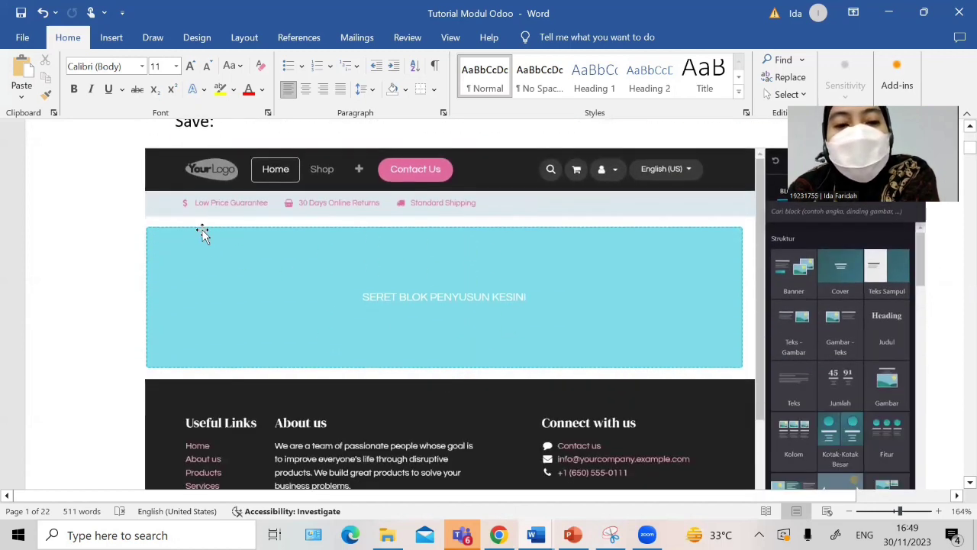
scroll(417, 323, "up", 3)
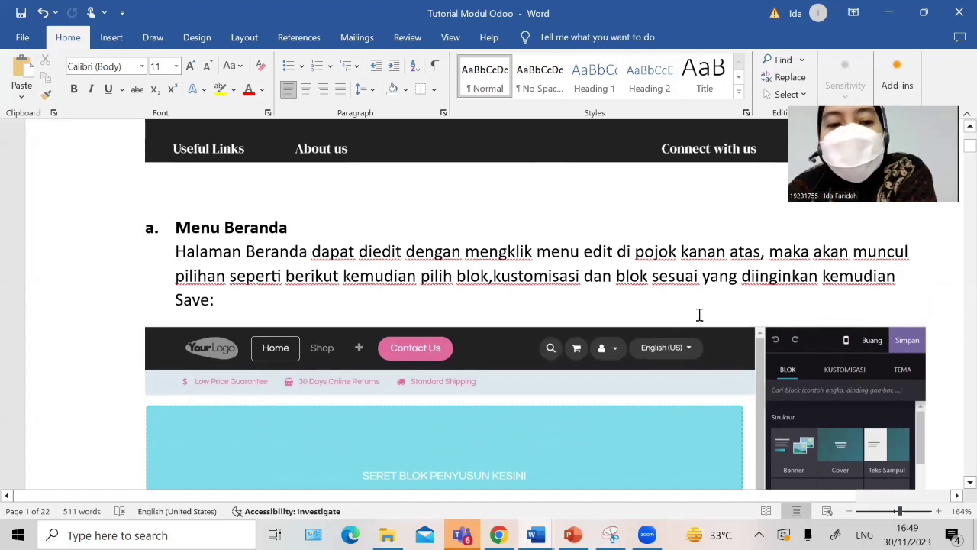
scroll(699, 315, "down", 1)
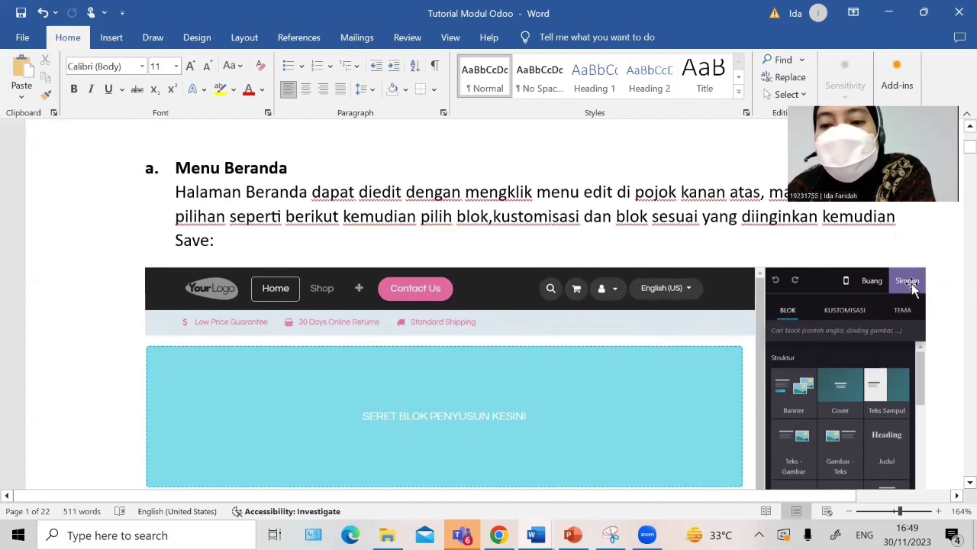
scroll(713, 374, "down", 10)
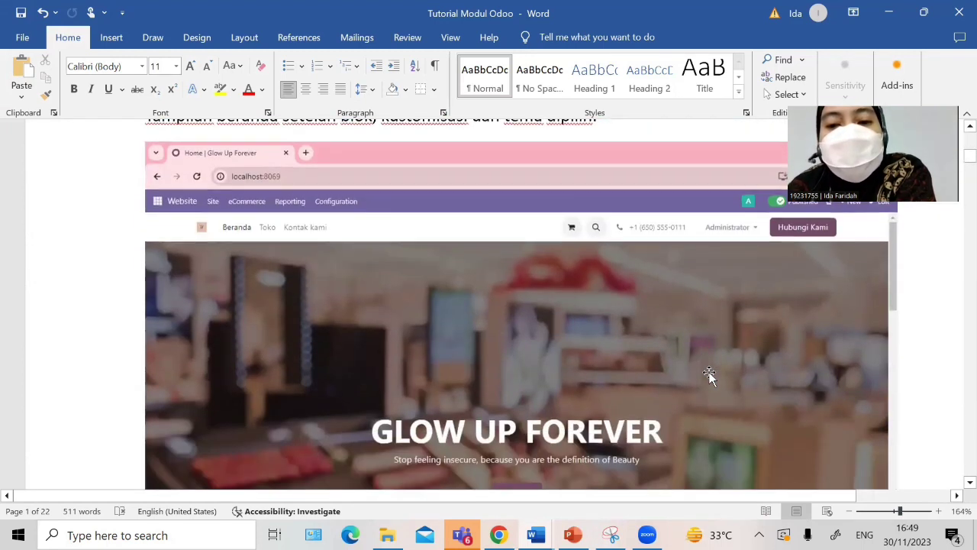
scroll(404, 338, "up", 1)
scroll(558, 359, "down", 3)
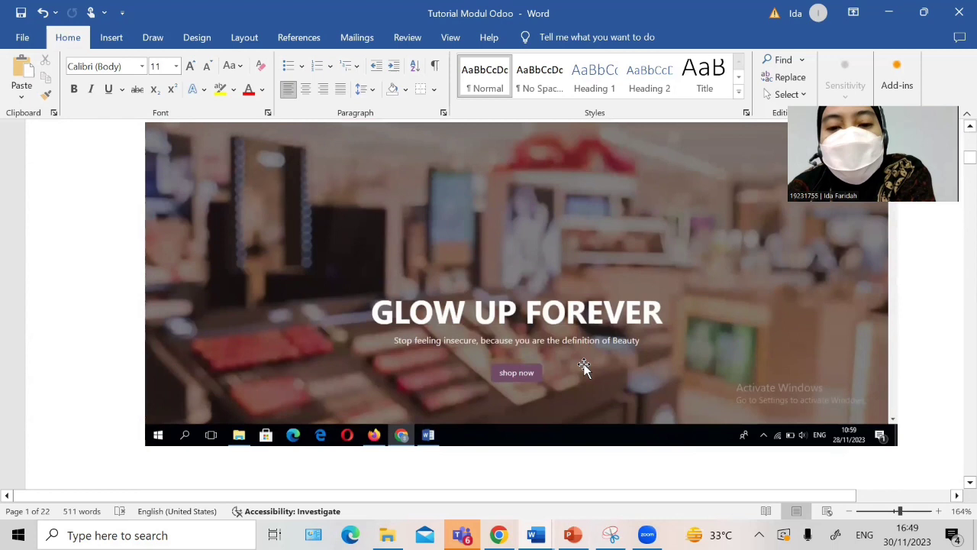
scroll(585, 365, "down", 2)
scroll(397, 308, "down", 1)
scroll(396, 304, "up", 5)
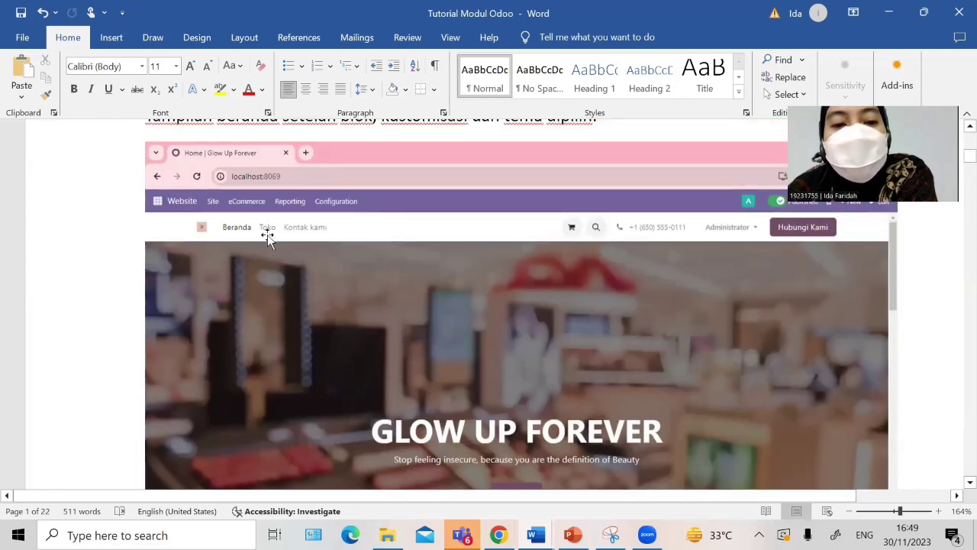
scroll(318, 247, "down", 7)
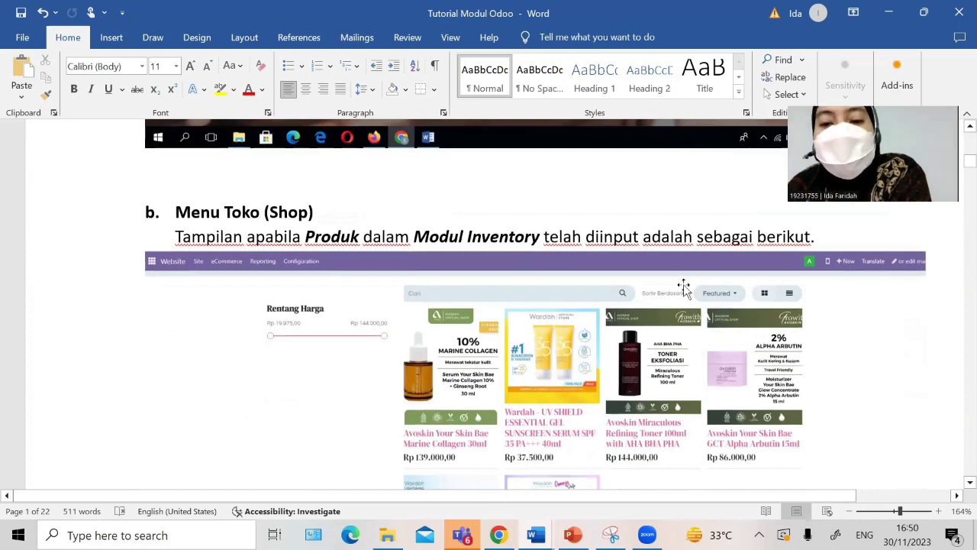
scroll(756, 344, "down", 2)
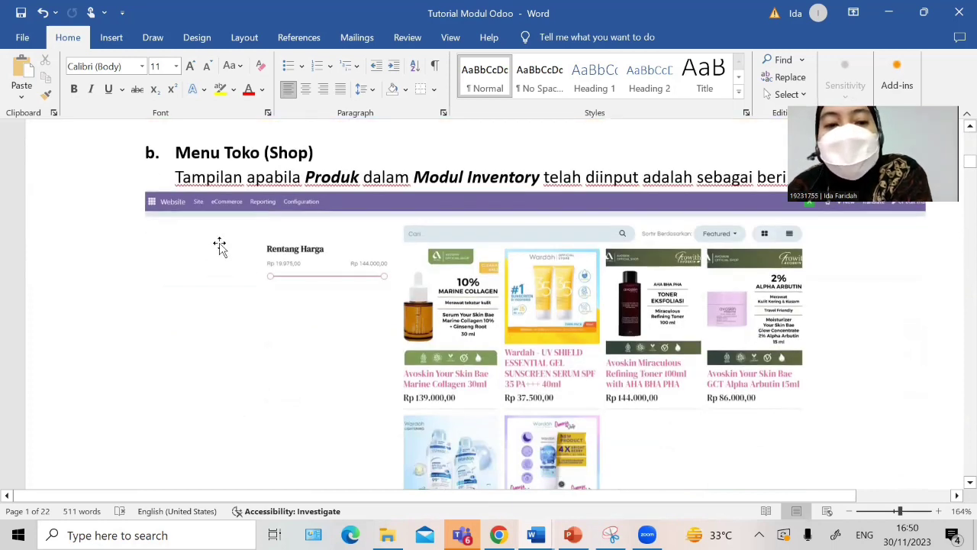
scroll(349, 272, "down", 8)
scroll(530, 314, "up", 6)
scroll(532, 323, "down", 2)
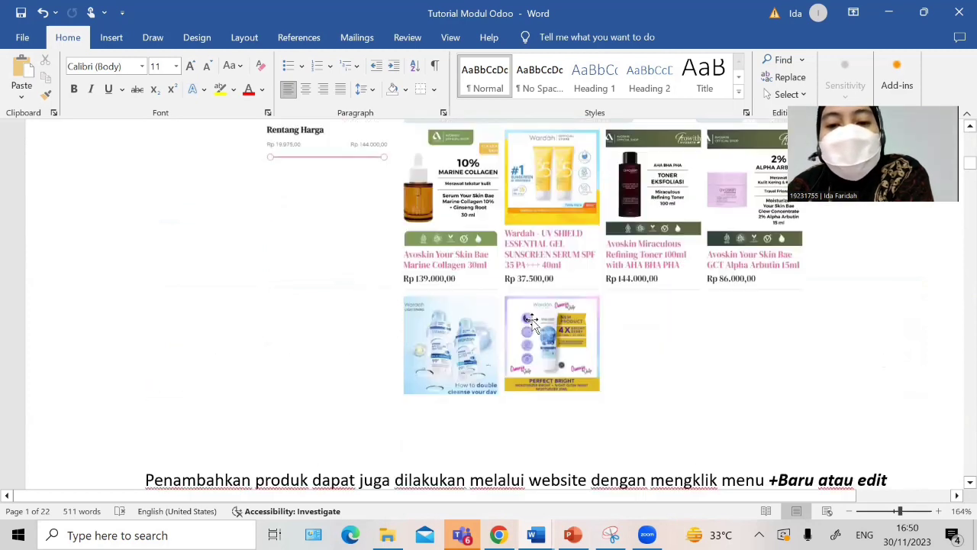
scroll(532, 323, "down", 2)
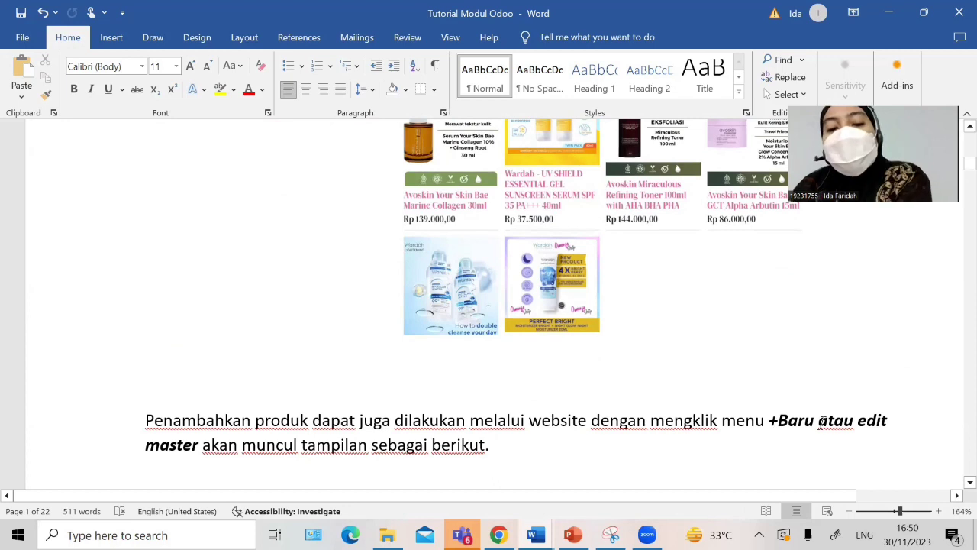
scroll(572, 407, "down", 5)
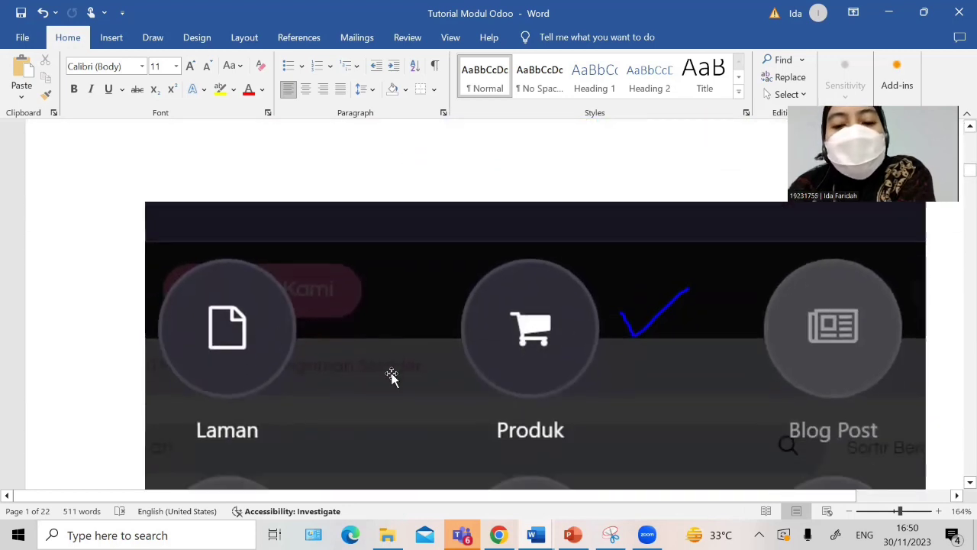
scroll(391, 376, "down", 2)
scroll(564, 292, "down", 15)
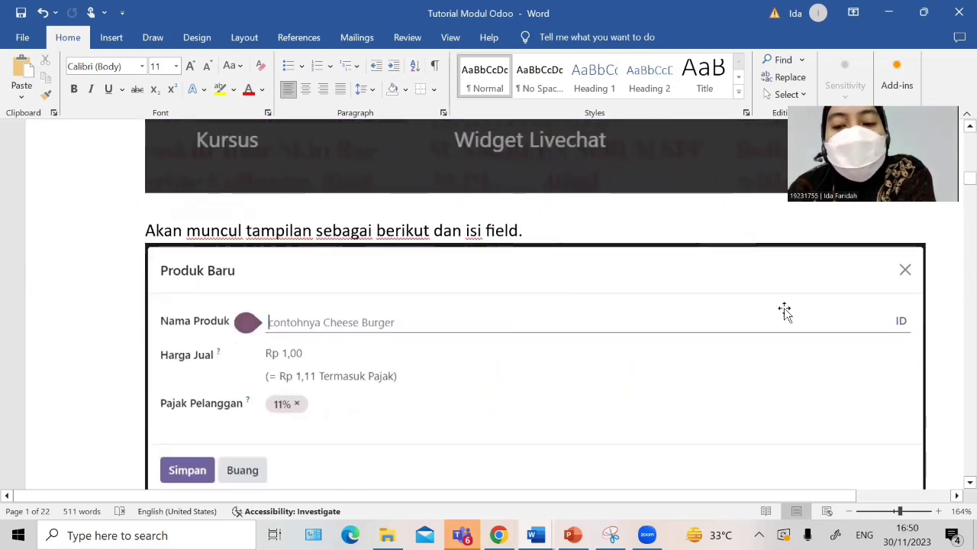
scroll(391, 364, "down", 12)
scroll(284, 374, "down", 2)
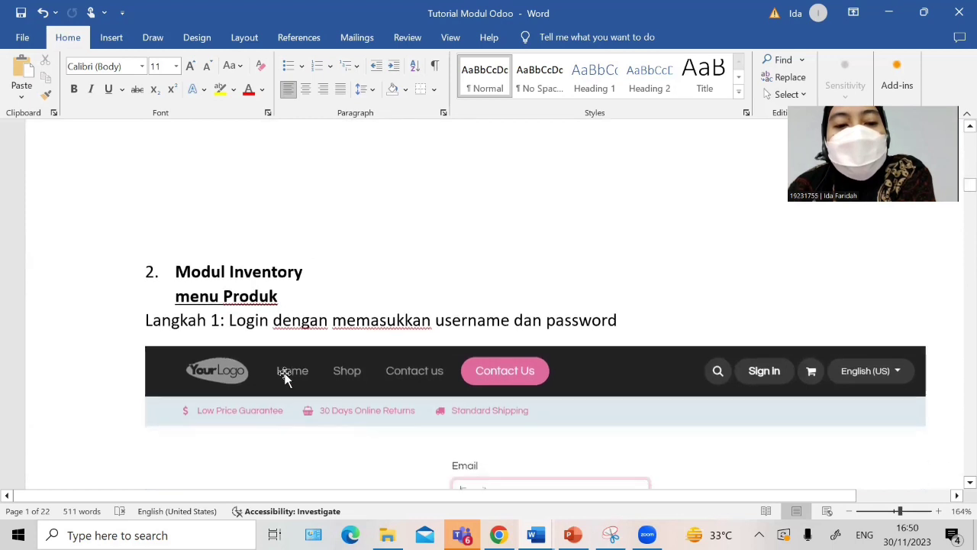
scroll(322, 297, "down", 1)
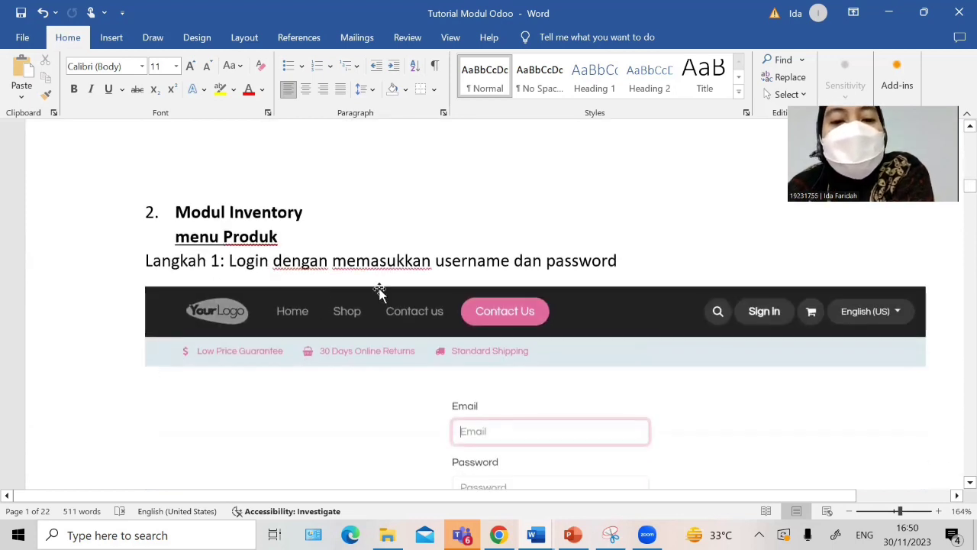
scroll(379, 292, "down", 7)
scroll(443, 336, "up", 2)
scroll(425, 359, "down", 1)
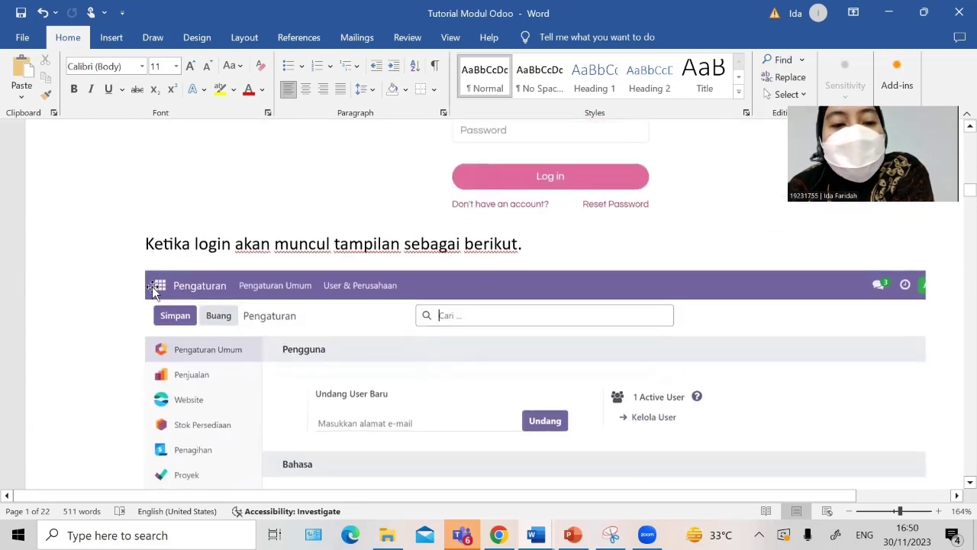
scroll(172, 293, "down", 1)
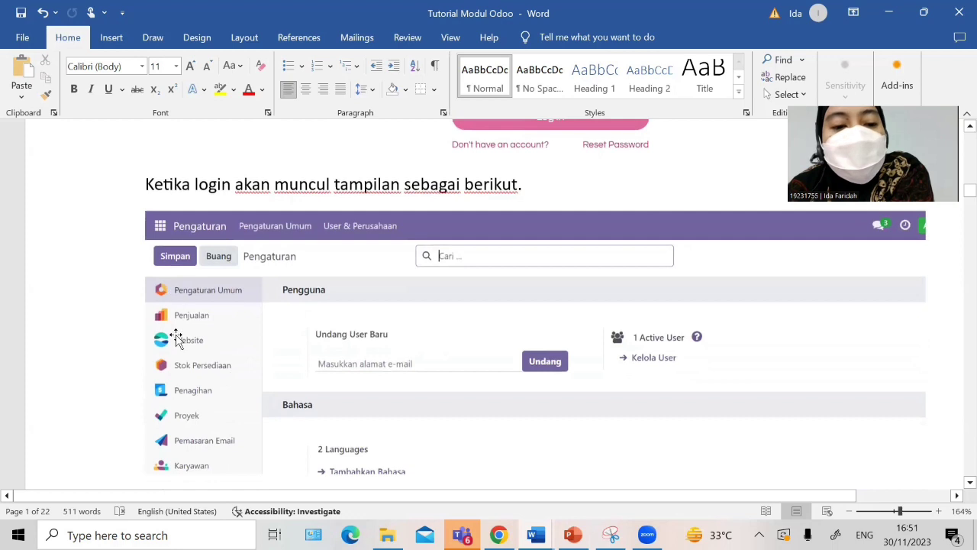
scroll(191, 382, "down", 2)
scroll(234, 420, "down", 9)
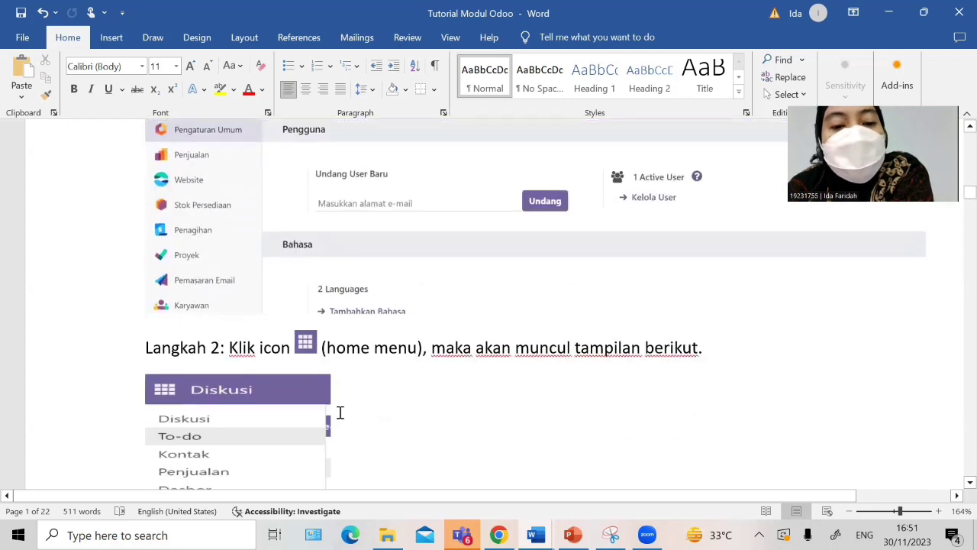
scroll(235, 404, "down", 5)
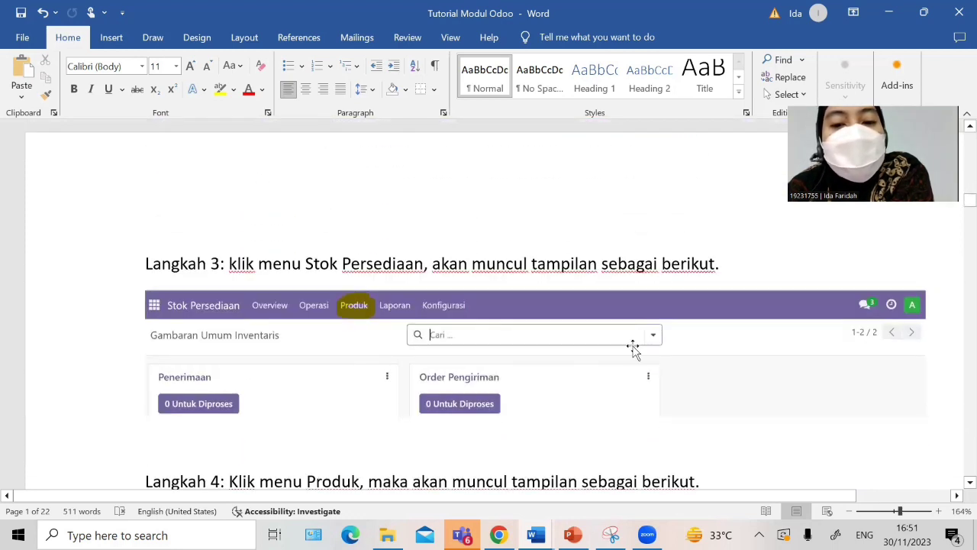
scroll(251, 343, "up", 1)
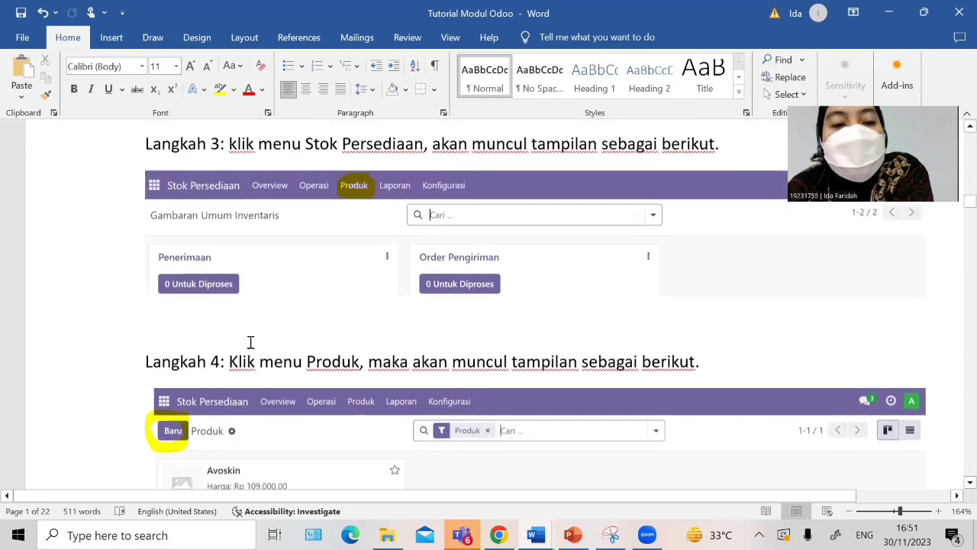
scroll(401, 360, "down", 1)
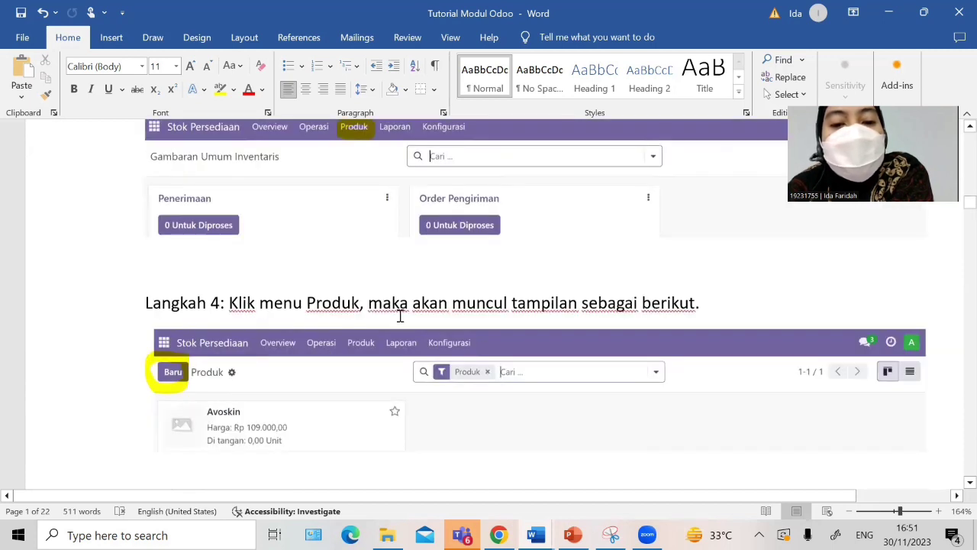
scroll(586, 355, "down", 2)
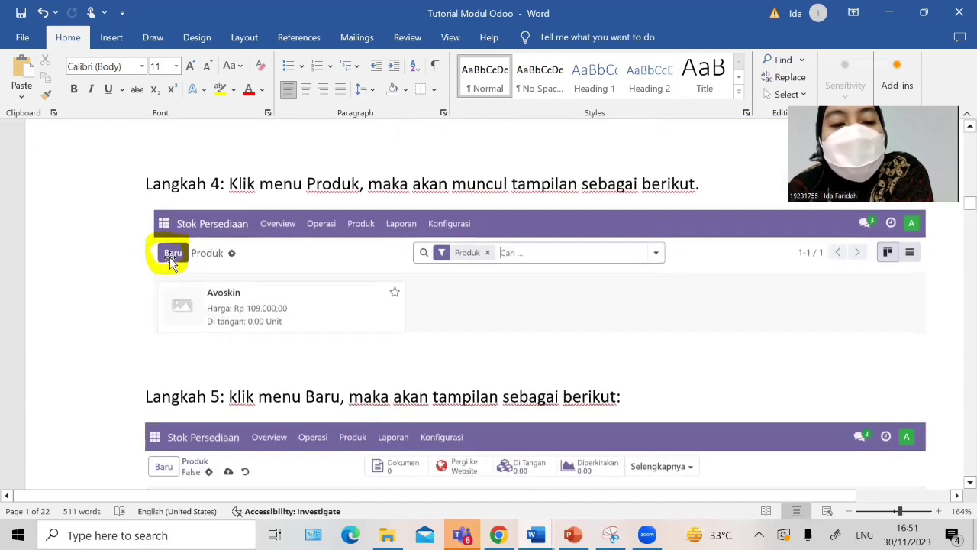
scroll(338, 419, "down", 4)
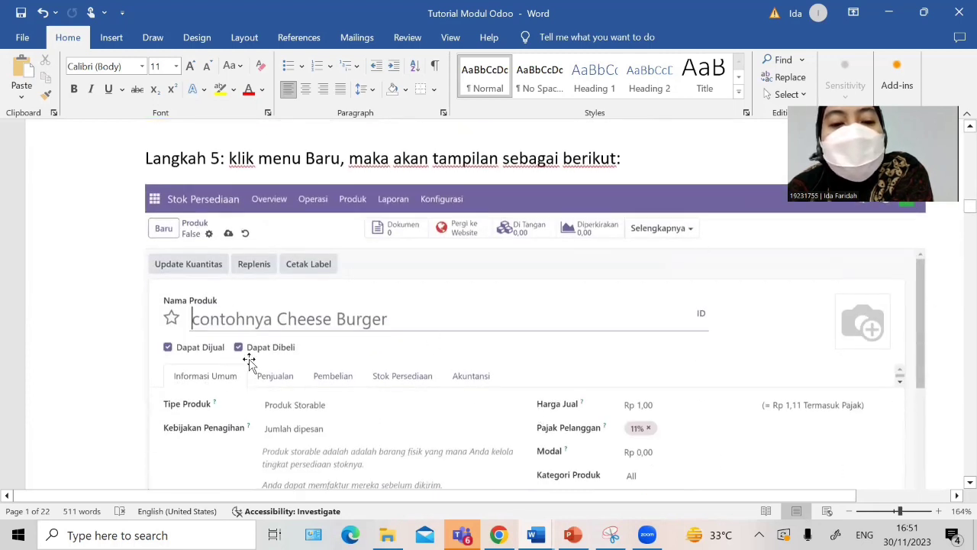
scroll(249, 360, "down", 10)
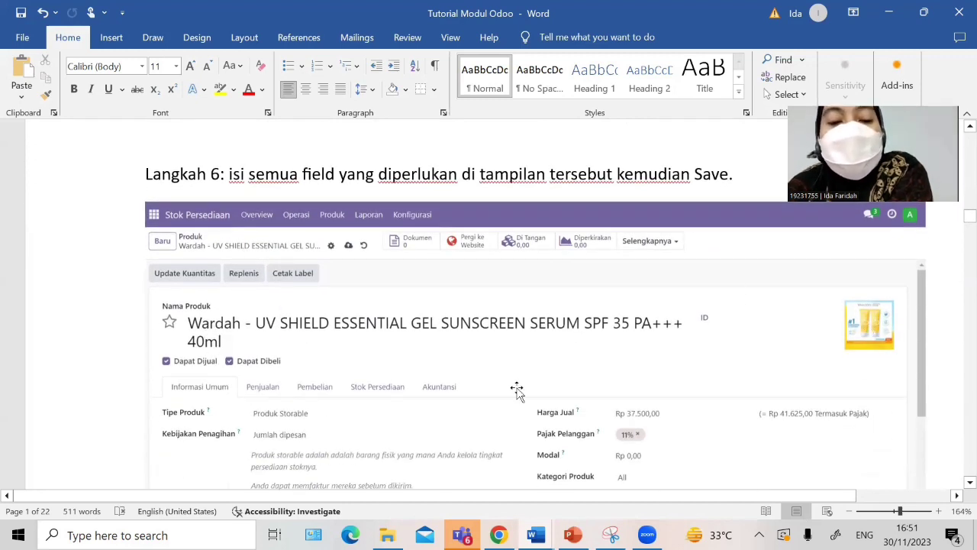
scroll(321, 405, "down", 3)
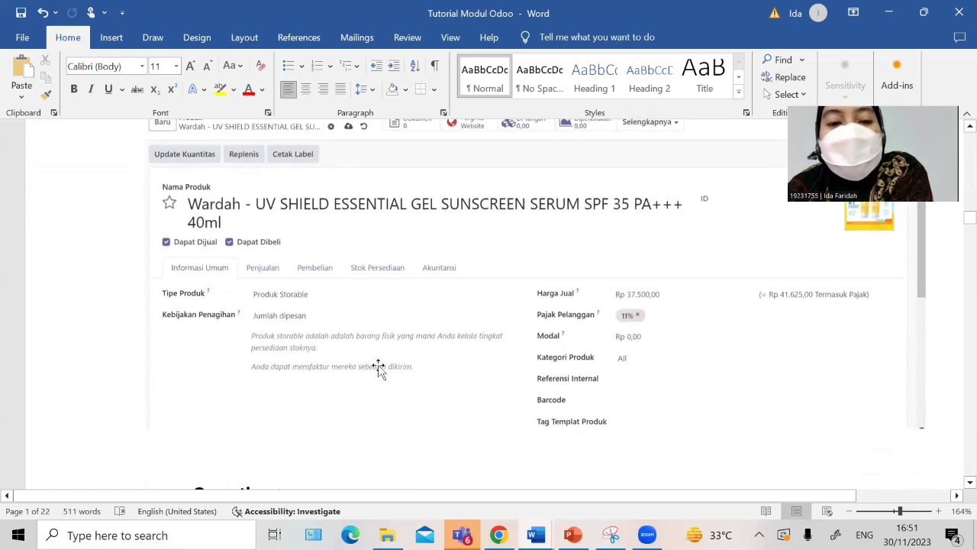
scroll(600, 345, "down", 3)
scroll(602, 347, "up", 5)
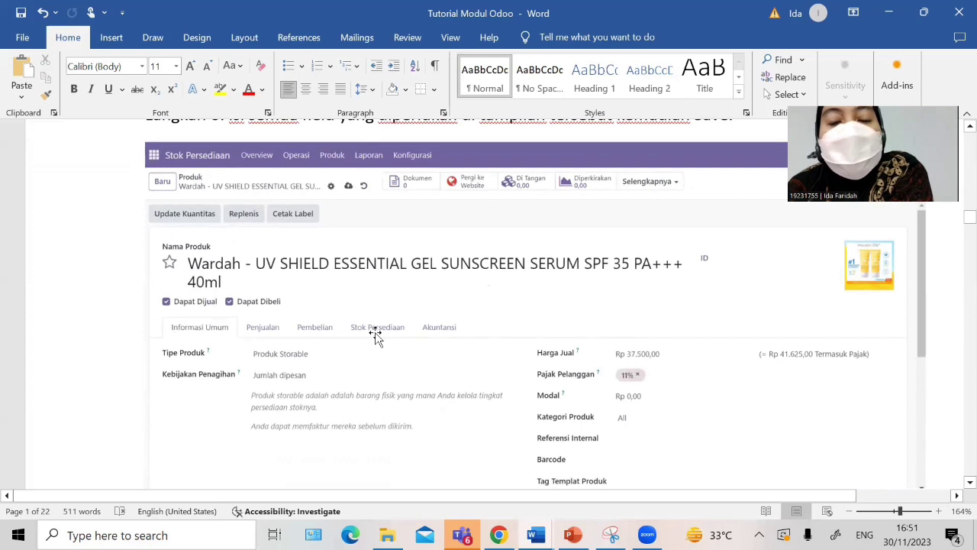
scroll(471, 355, "down", 9)
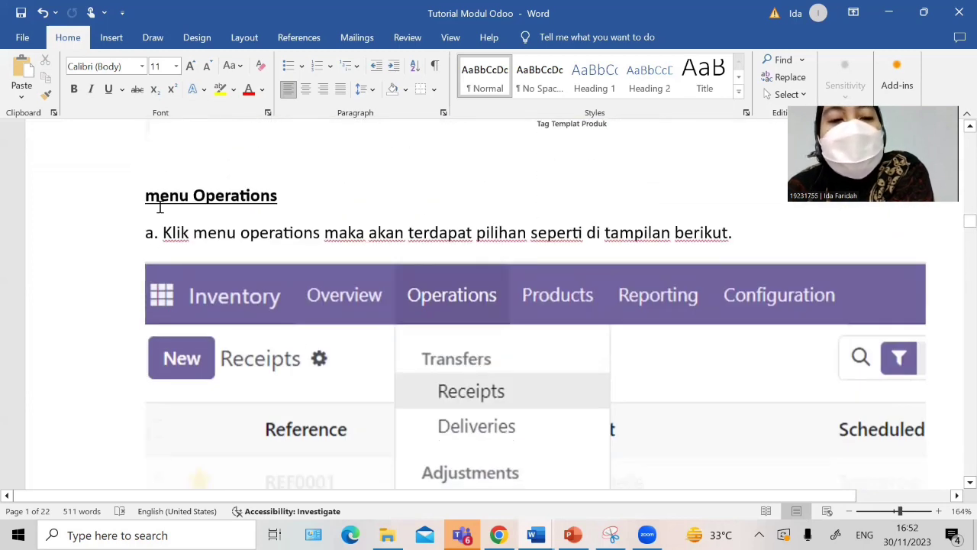
scroll(302, 259, "down", 2)
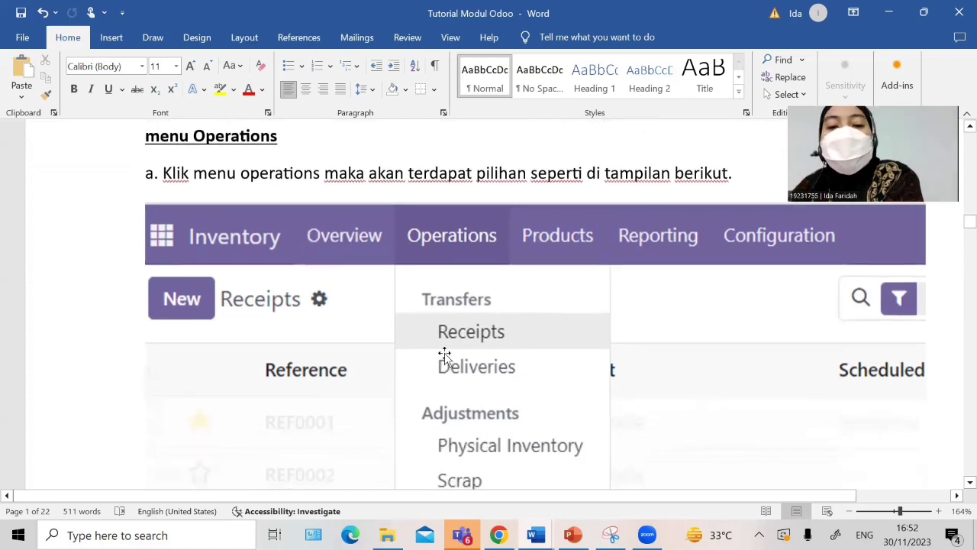
scroll(504, 324, "up", 2)
scroll(458, 321, "down", 5)
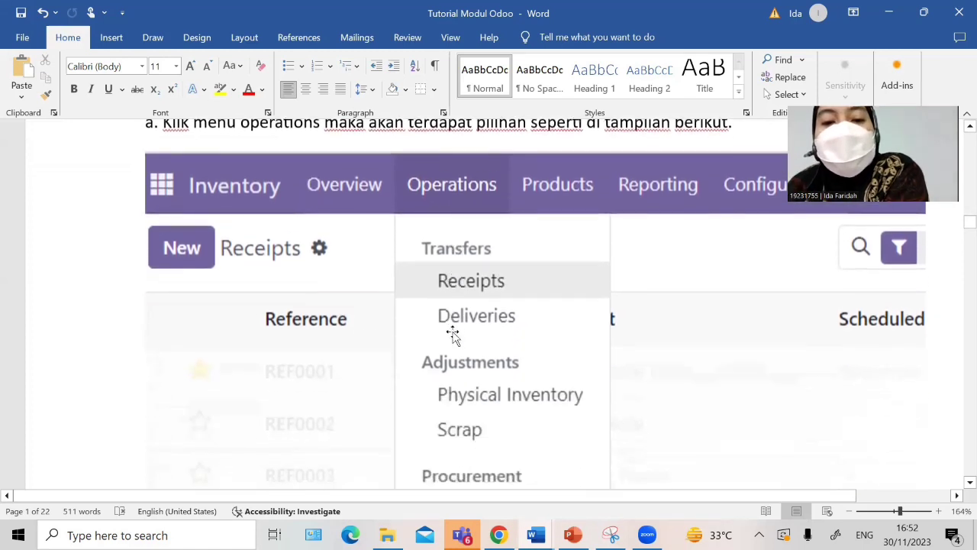
scroll(471, 295, "down", 6)
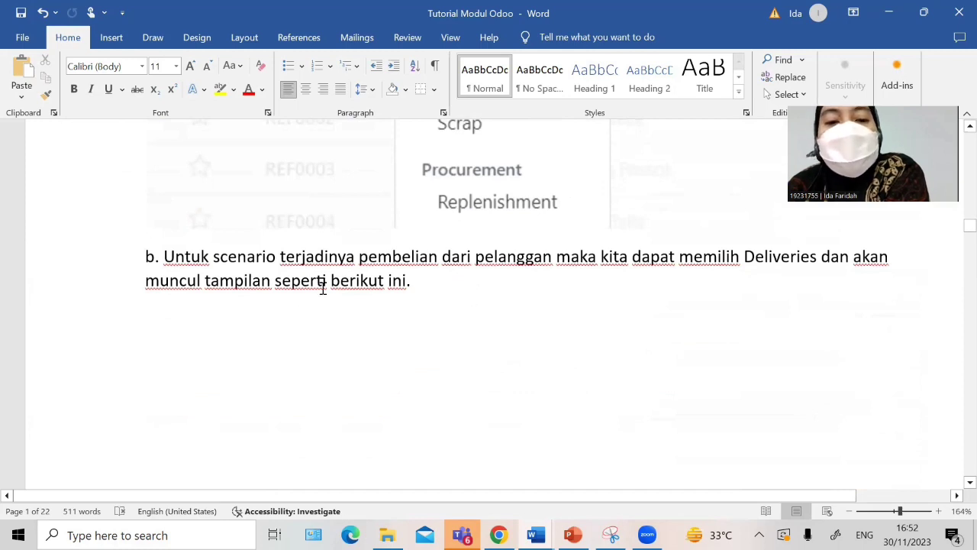
scroll(646, 313, "down", 2)
scroll(644, 338, "up", 15)
scroll(468, 311, "down", 3)
scroll(488, 378, "down", 2)
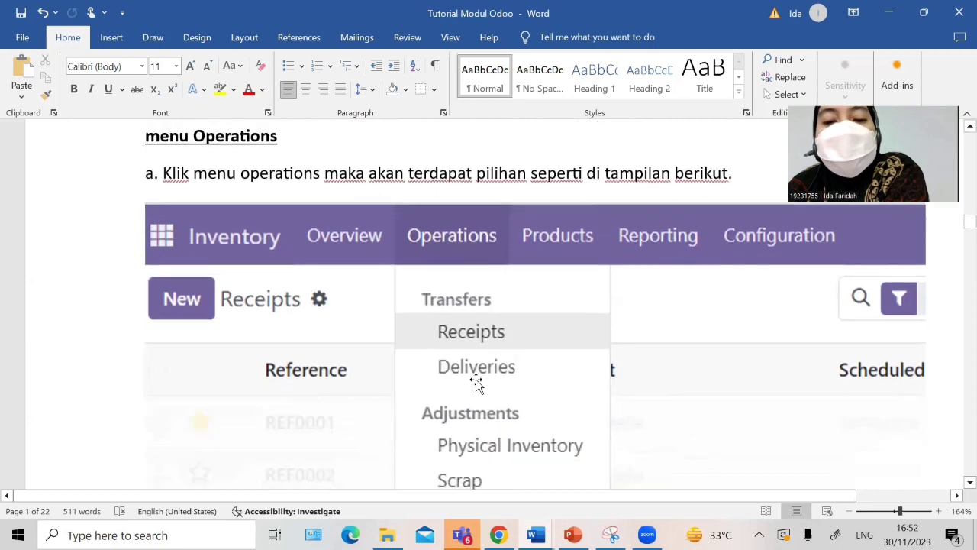
scroll(462, 359, "down", 3)
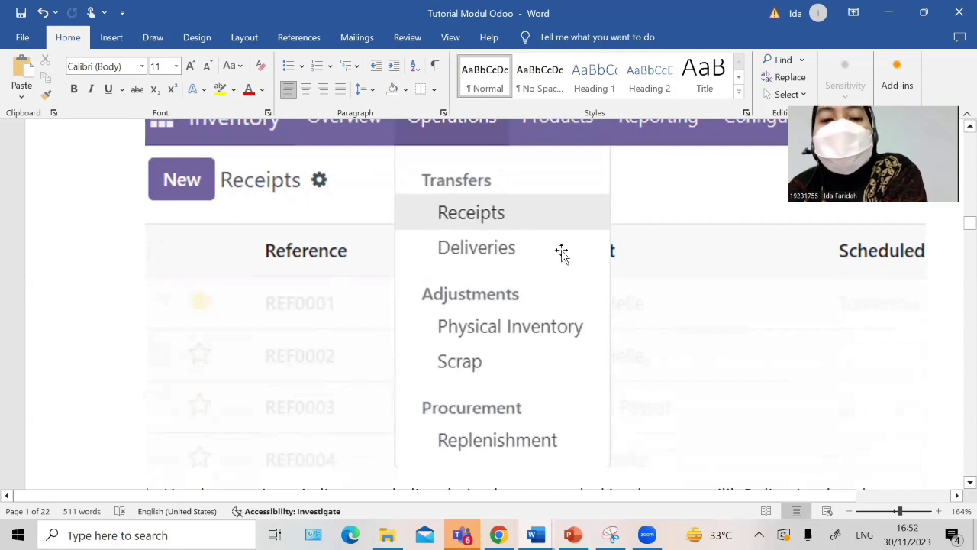
scroll(496, 302, "down", 8)
scroll(497, 306, "up", 3)
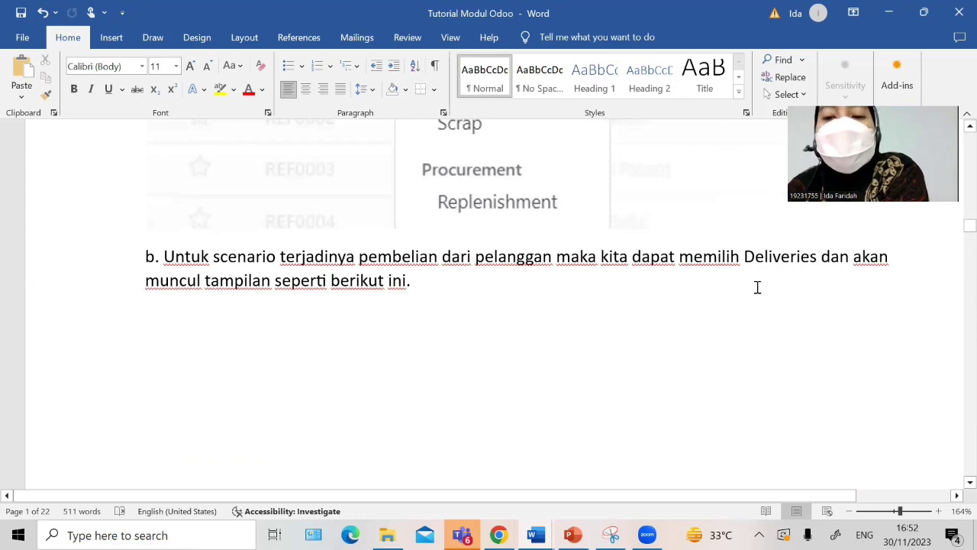
scroll(573, 319, "down", 5)
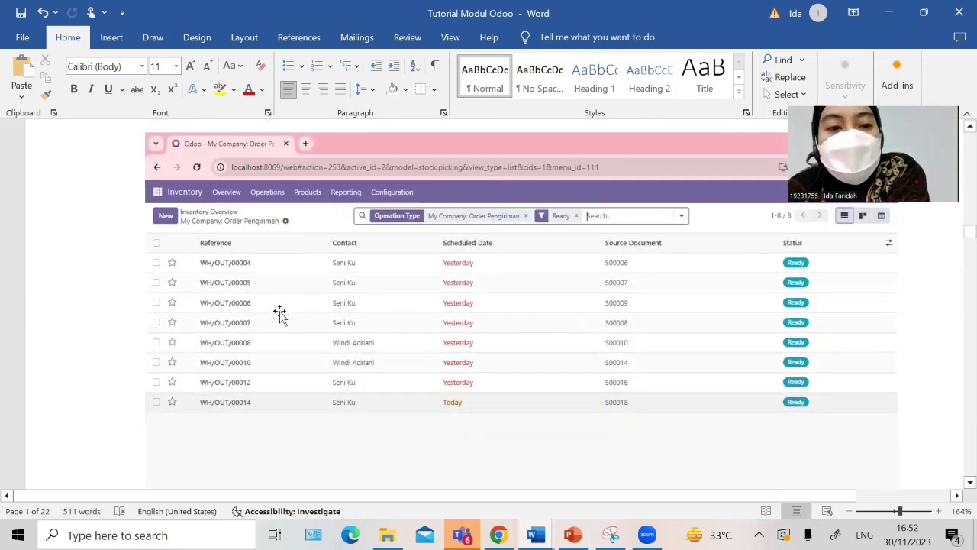
scroll(227, 336, "up", 1)
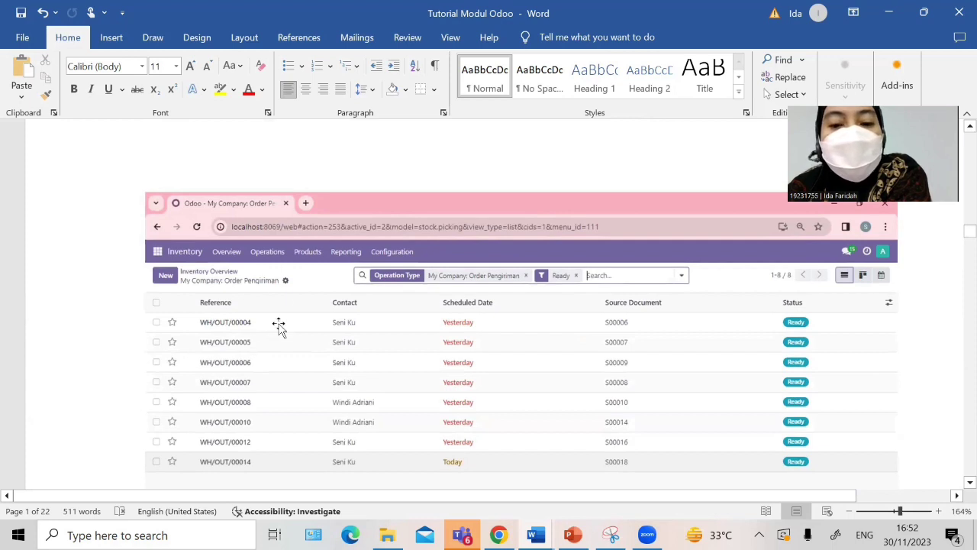
scroll(280, 345, "down", 3)
scroll(208, 313, "down", 2)
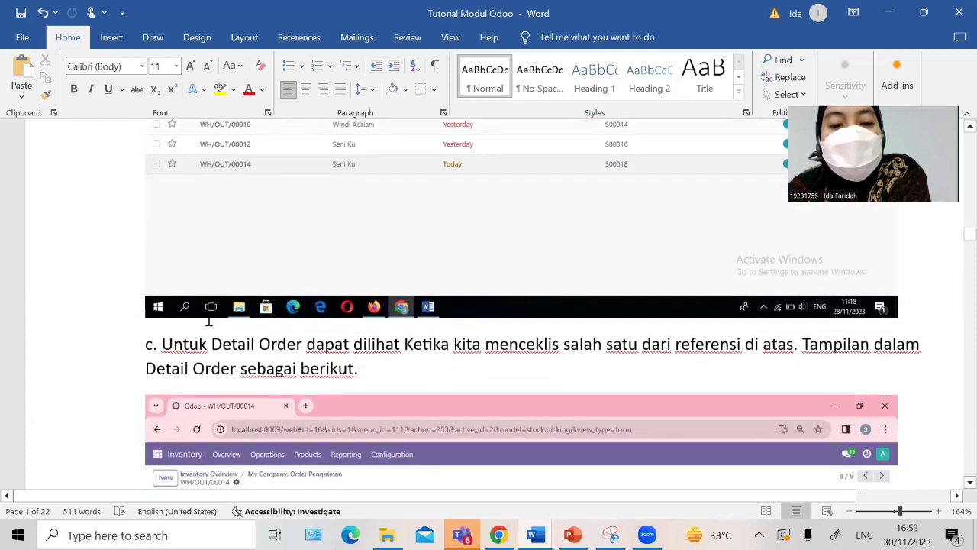
scroll(253, 316, "up", 1)
scroll(249, 298, "down", 5)
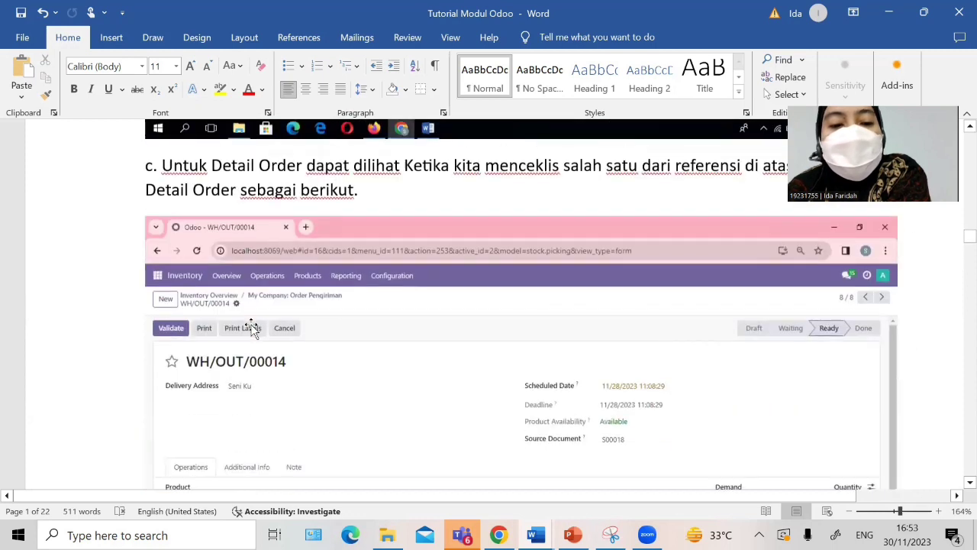
scroll(589, 354, "down", 4)
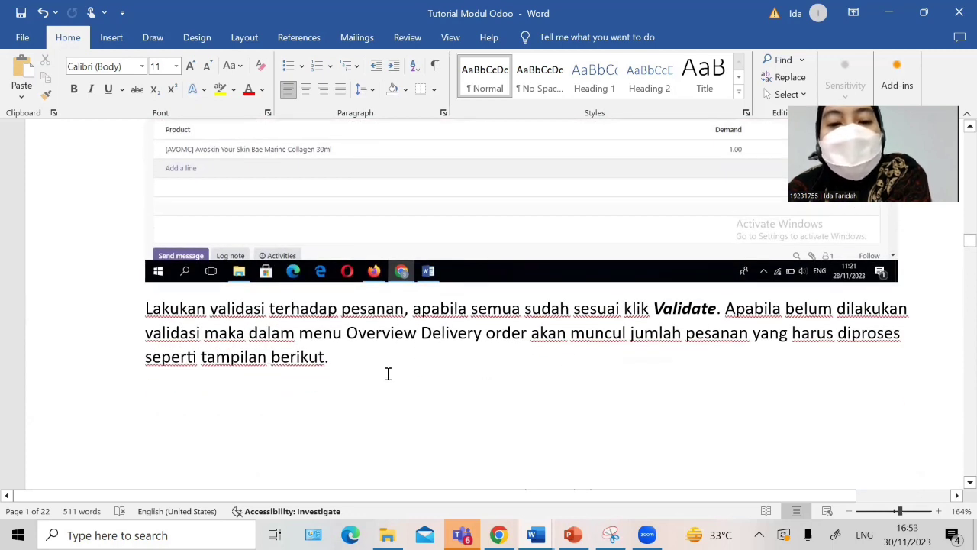
scroll(387, 373, "down", 1)
scroll(362, 324, "down", 1)
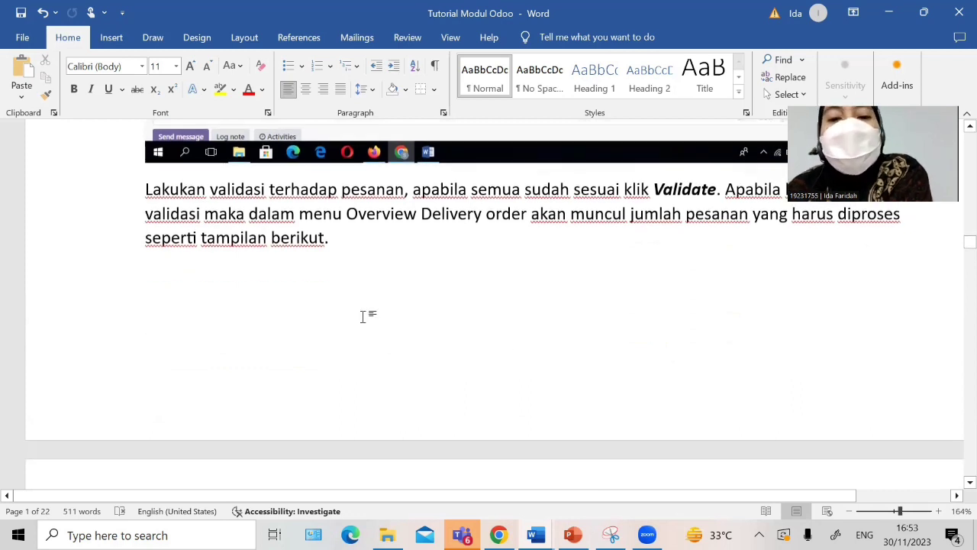
scroll(363, 316, "down", 7)
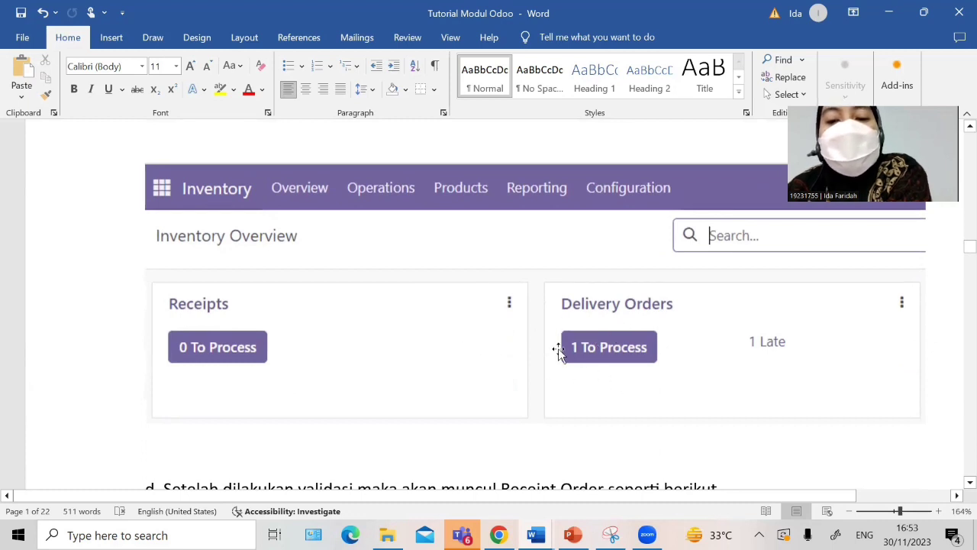
scroll(596, 371, "down", 3)
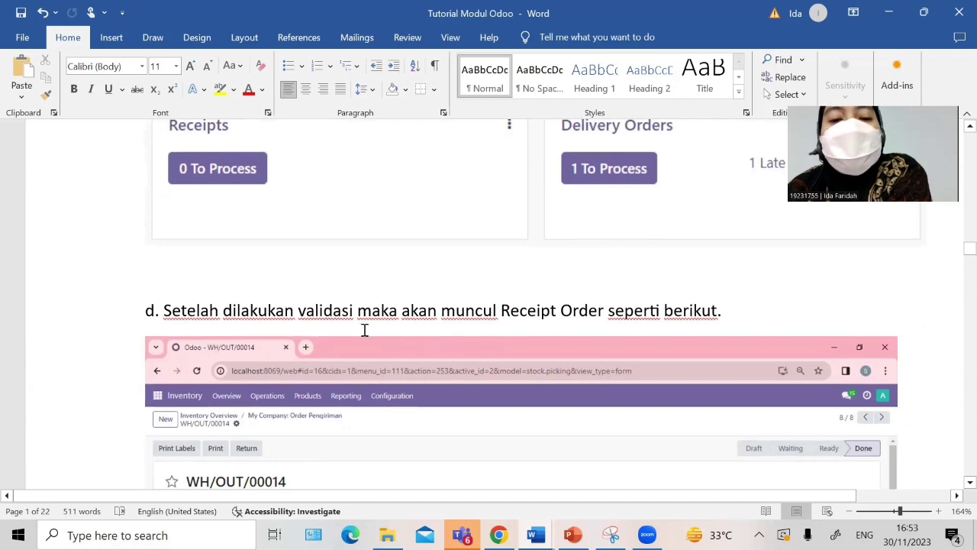
scroll(362, 328, "down", 1)
scroll(368, 382, "down", 6)
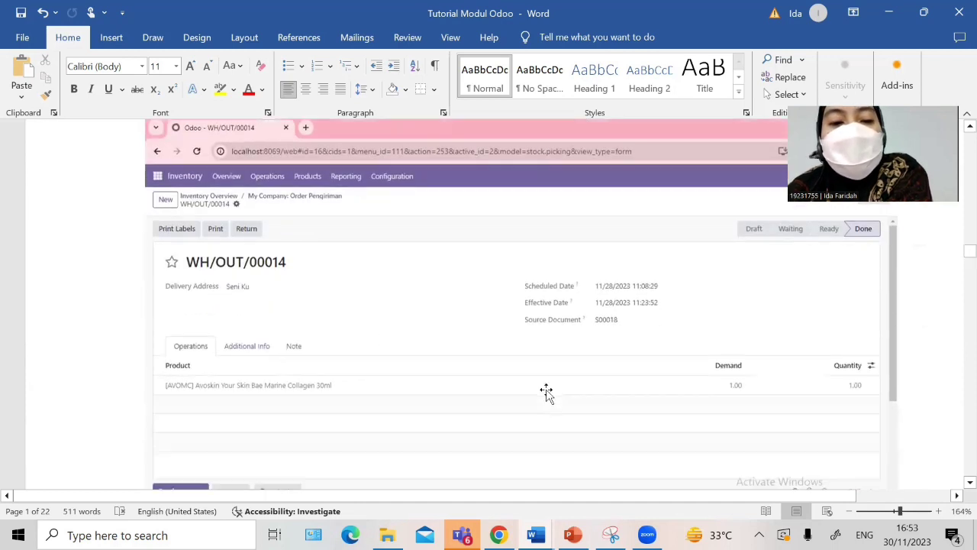
scroll(535, 388, "up", 2)
scroll(465, 374, "down", 2)
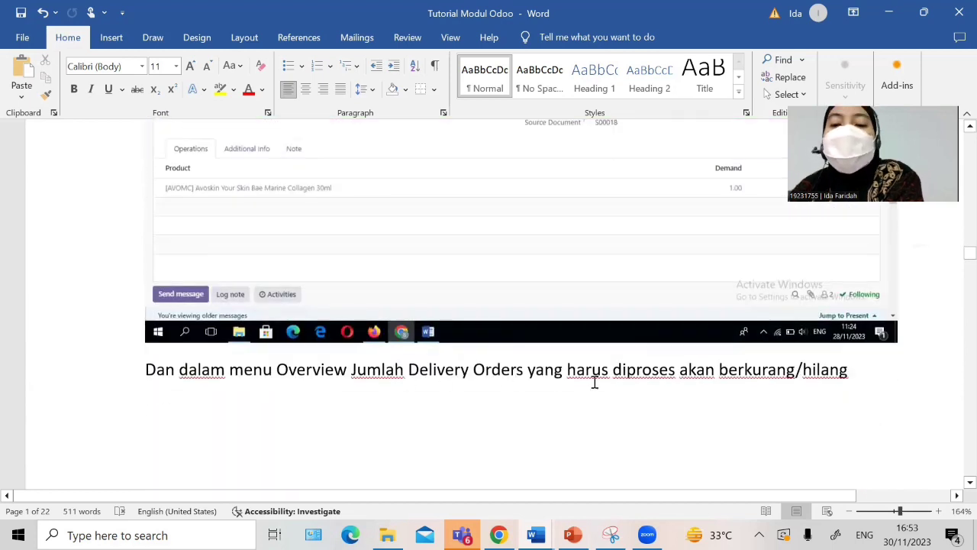
scroll(595, 382, "down", 6)
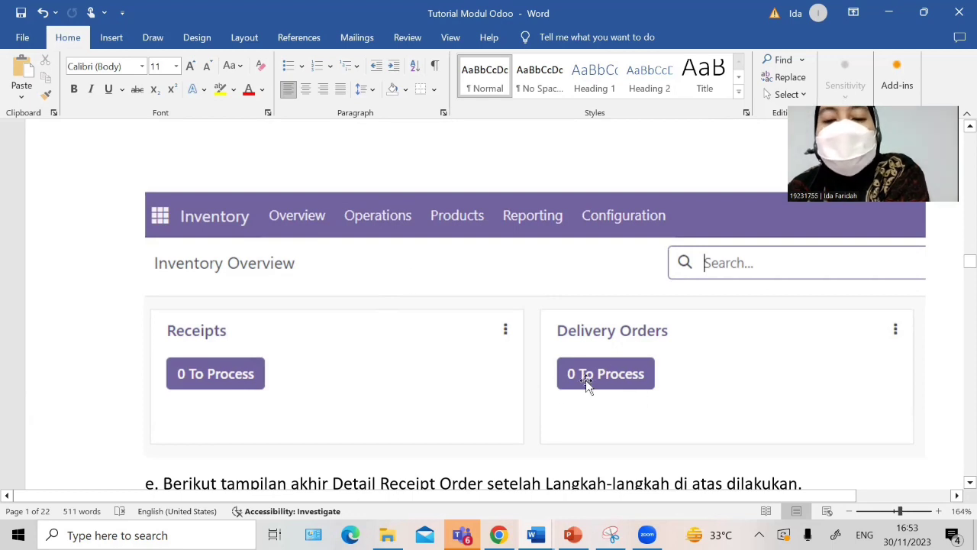
scroll(603, 386, "down", 2)
scroll(603, 389, "down", 4)
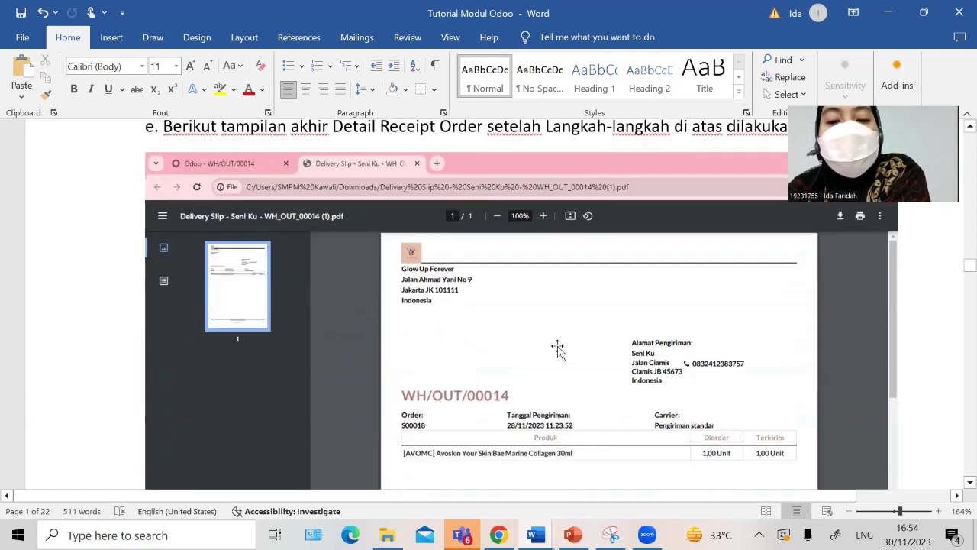
scroll(458, 388, "up", 1)
scroll(458, 388, "up", 1)
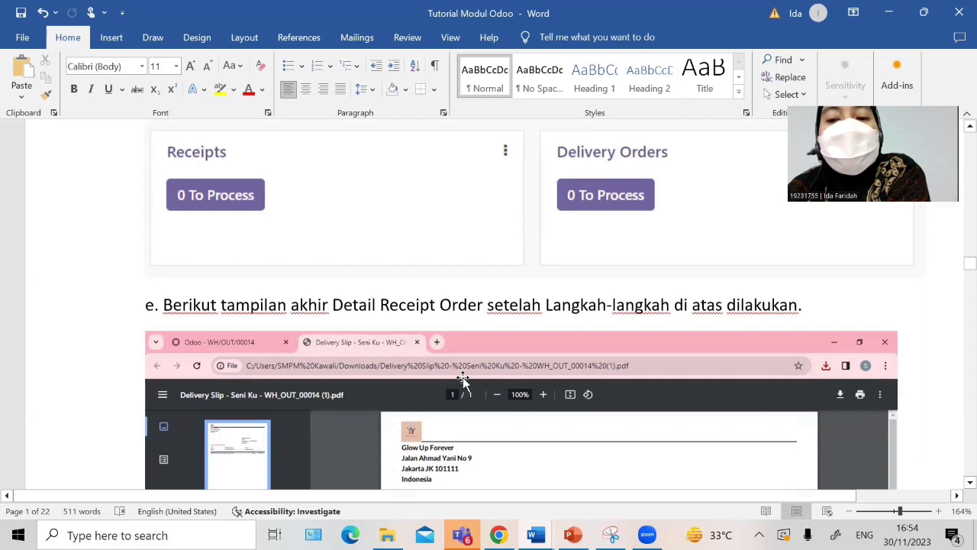
scroll(473, 381, "down", 10)
scroll(485, 379, "up", 2)
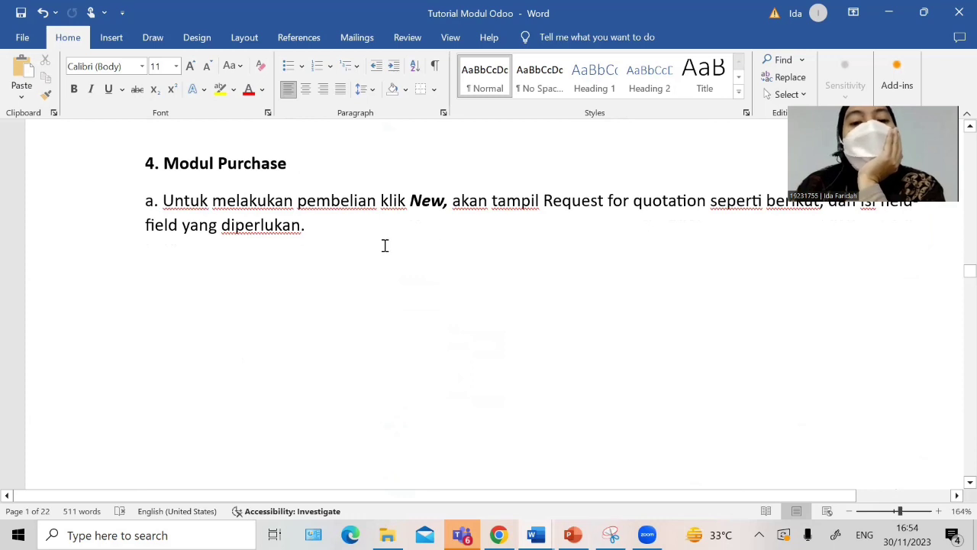
Step: Scroll past the RFQ screenshots to 'b. Tampilan Ketika Request for Quotation Sent by email'
scroll(474, 294, "up", 1)
scroll(475, 292, "down", 2)
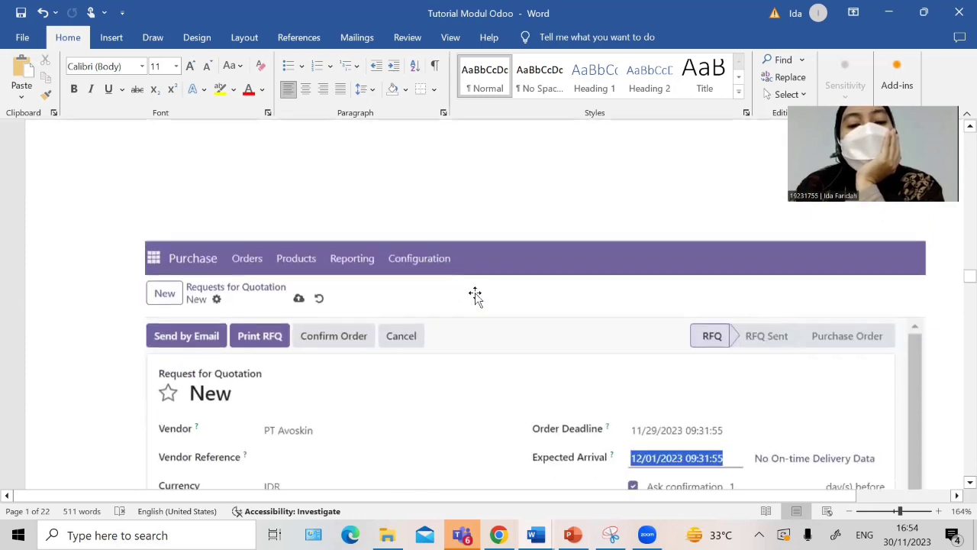
scroll(687, 351, "down", 1)
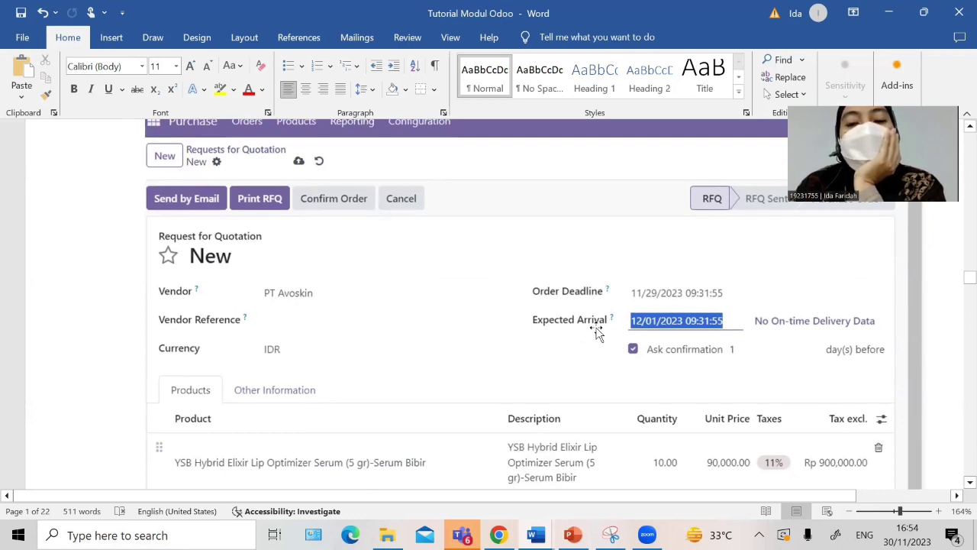
scroll(698, 352, "down", 1)
scroll(697, 351, "down", 5)
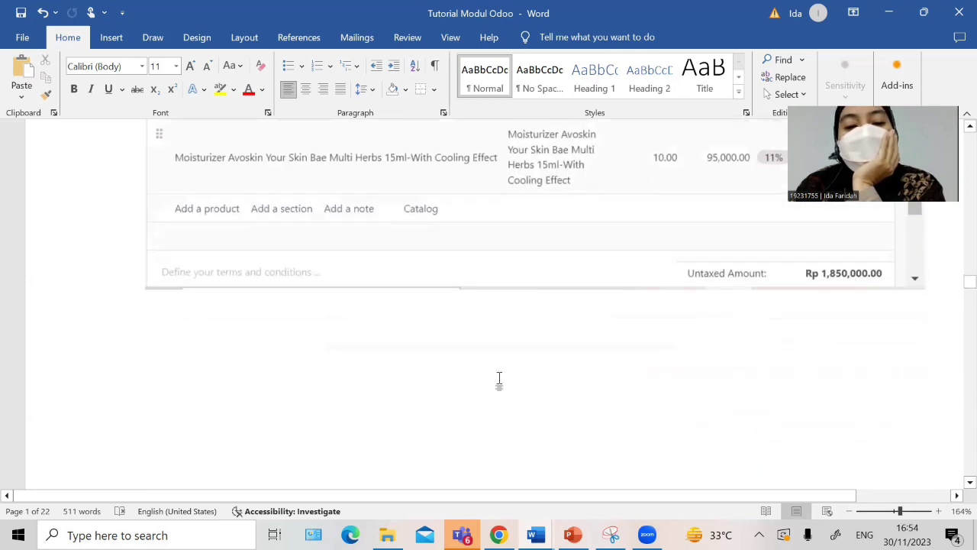
scroll(500, 373, "down", 4)
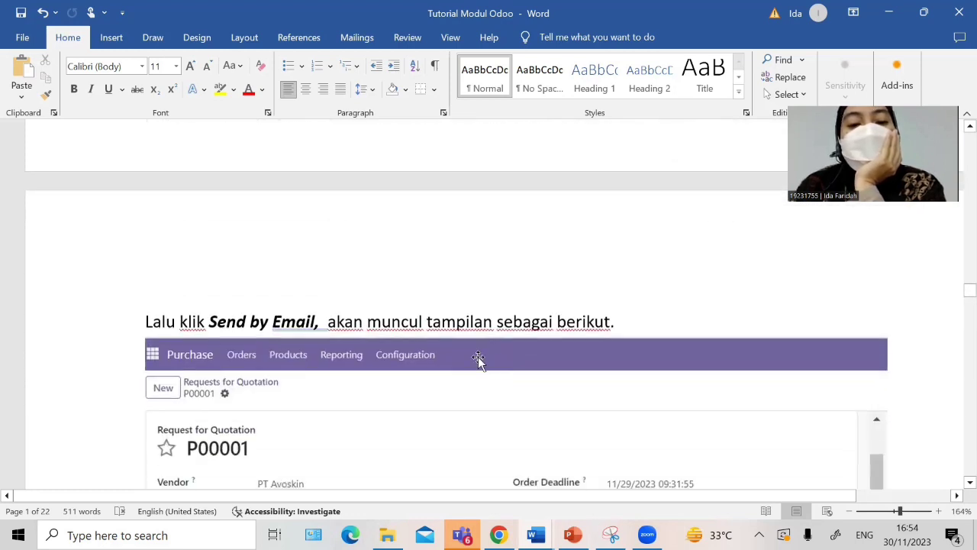
scroll(268, 323, "down", 7)
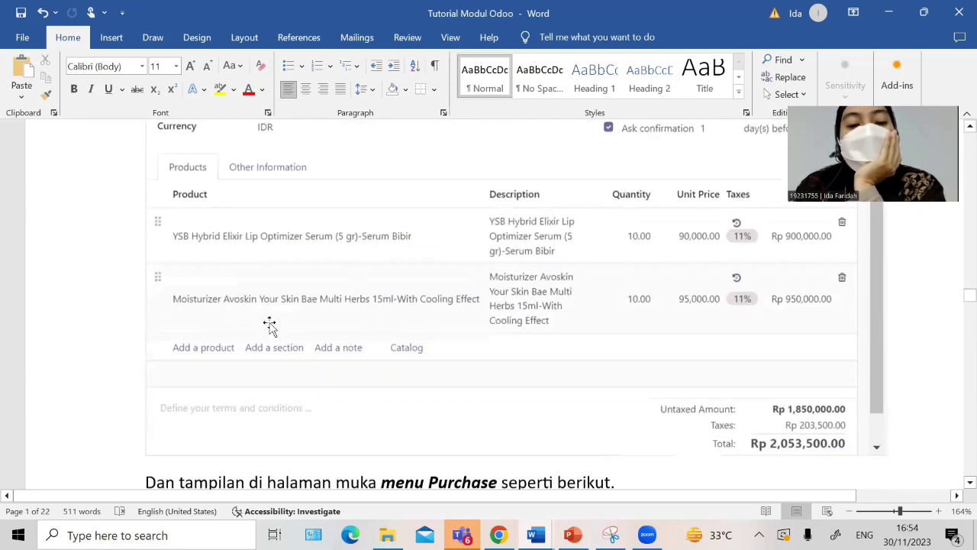
scroll(334, 279, "up", 1)
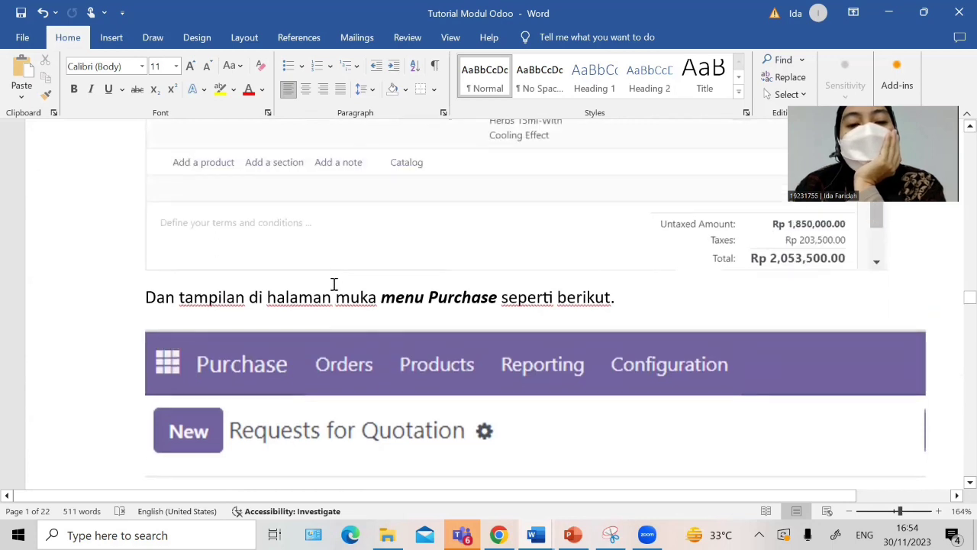
scroll(461, 319, "down", 4)
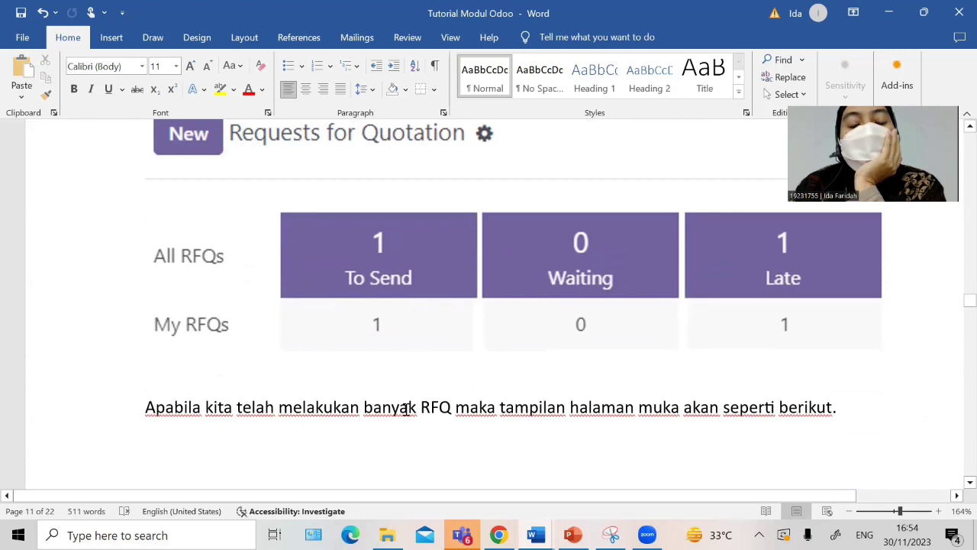
scroll(478, 406, "down", 6)
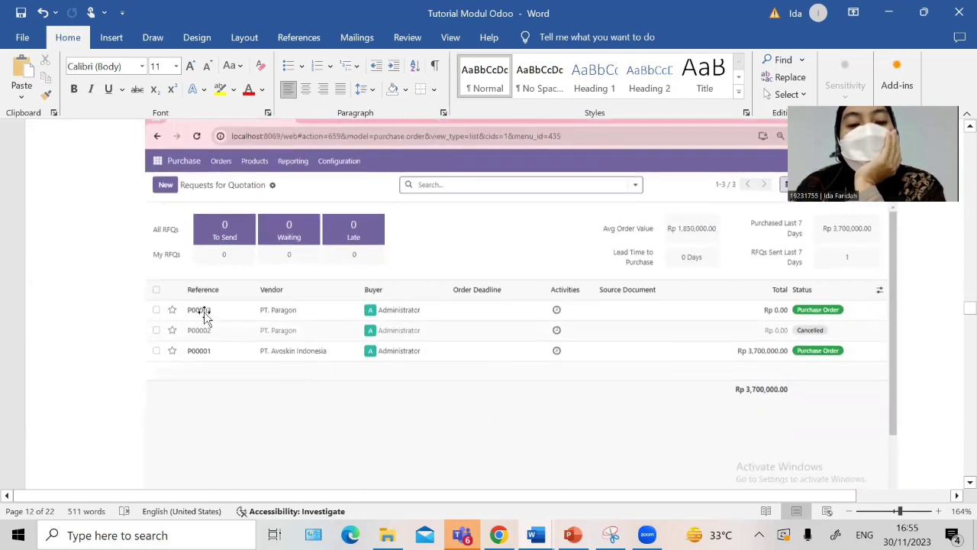
scroll(227, 363, "down", 5)
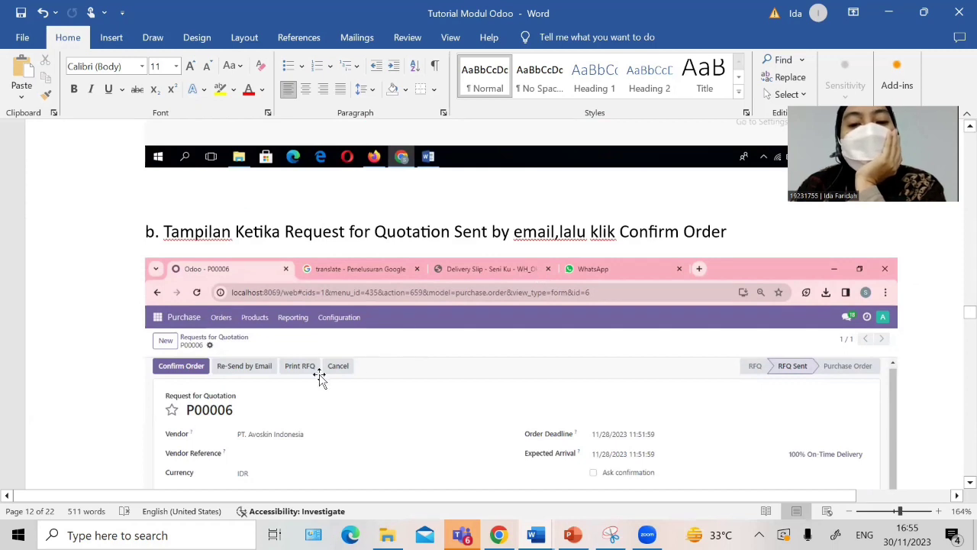
Step: Scroll past the WH/IN/00001 receipt pages to the 'Untuk melakukan pembayaran tagihan' paragraph
scroll(319, 378, "down", 1)
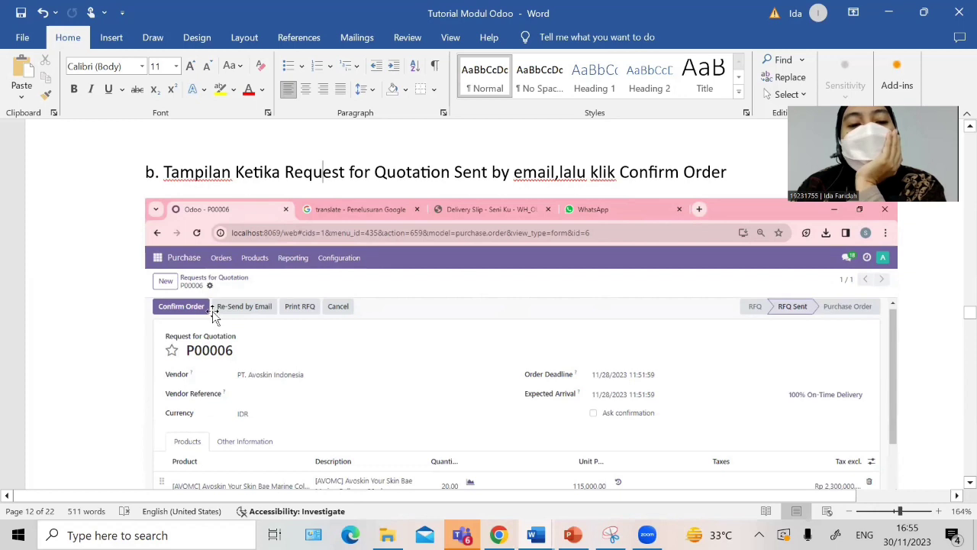
scroll(191, 315, "down", 1)
scroll(191, 313, "down", 5)
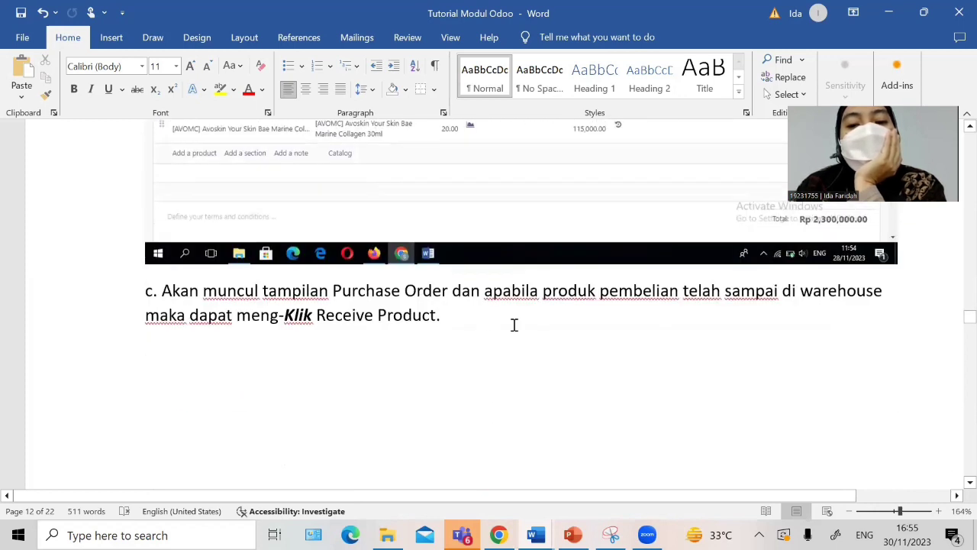
scroll(514, 324, "down", 8)
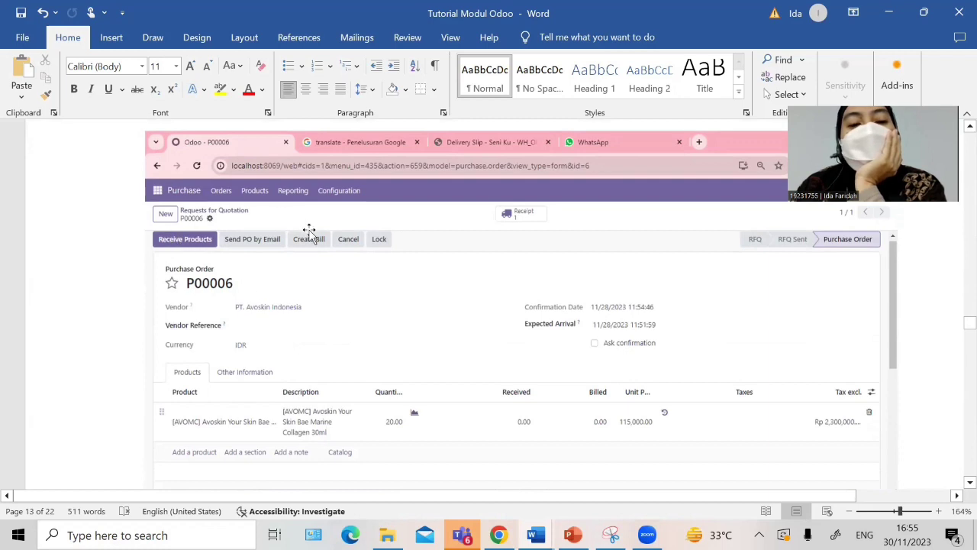
scroll(232, 278, "down", 10)
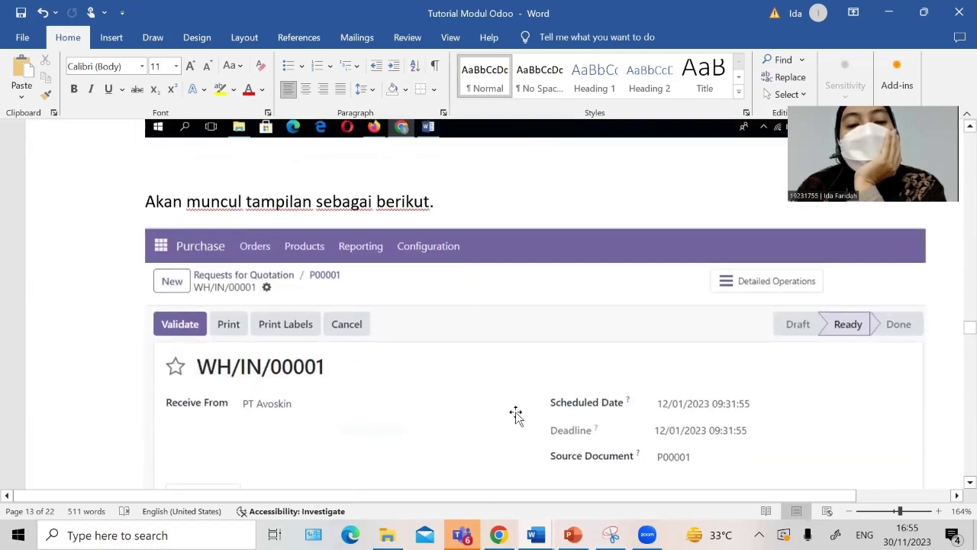
scroll(489, 405, "down", 3)
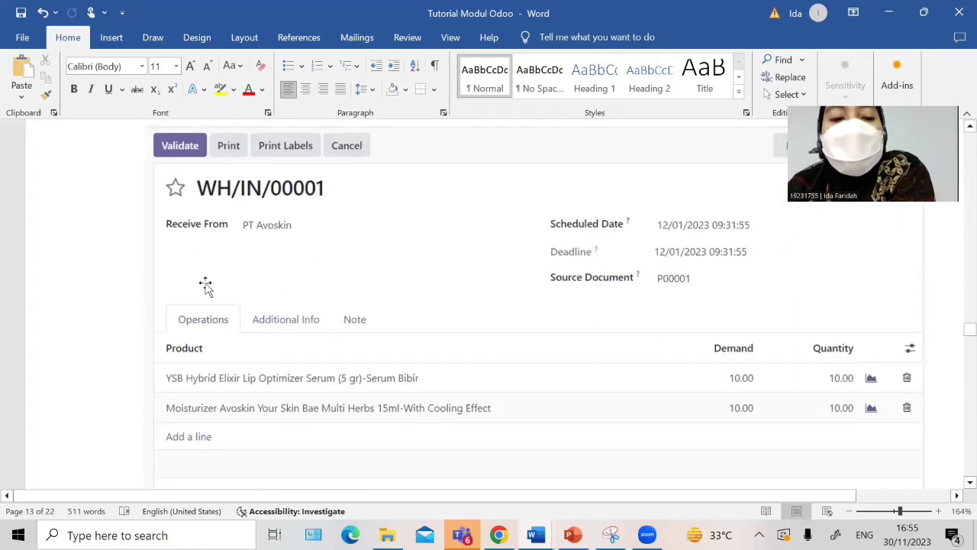
scroll(206, 285, "down", 10)
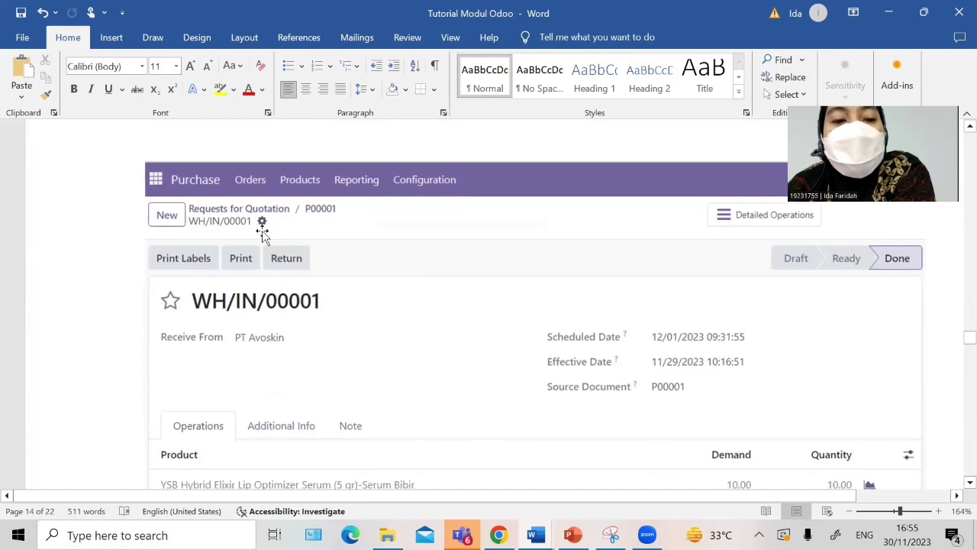
scroll(504, 362, "down", 6)
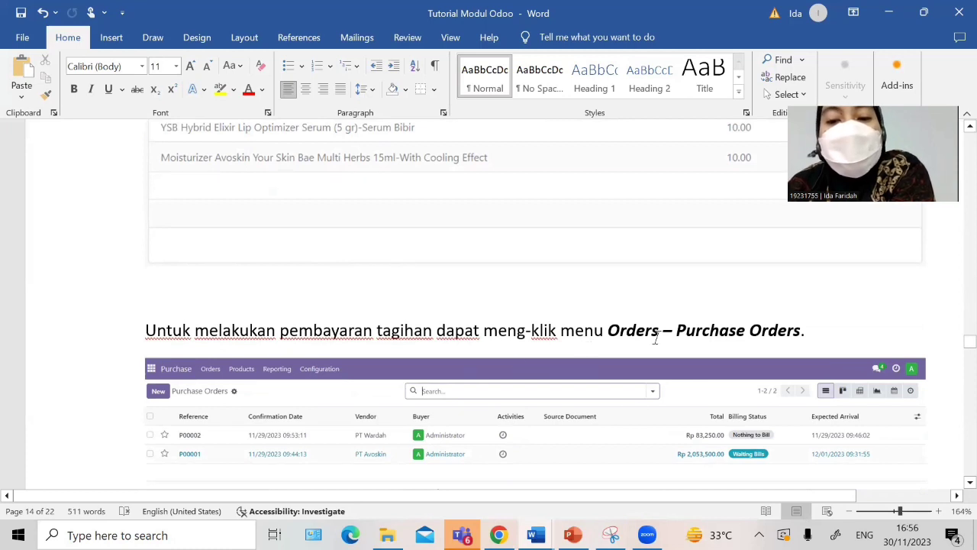
Step: Scroll past the Create Bill and Register Payment screenshots to the '5. Modul Sales' heading
scroll(163, 410, "down", 2)
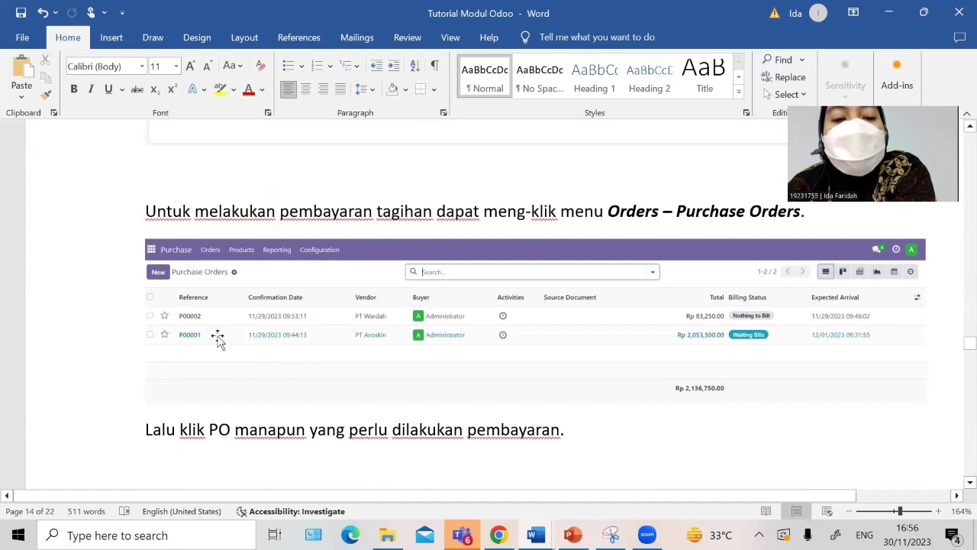
scroll(253, 392, "down", 10)
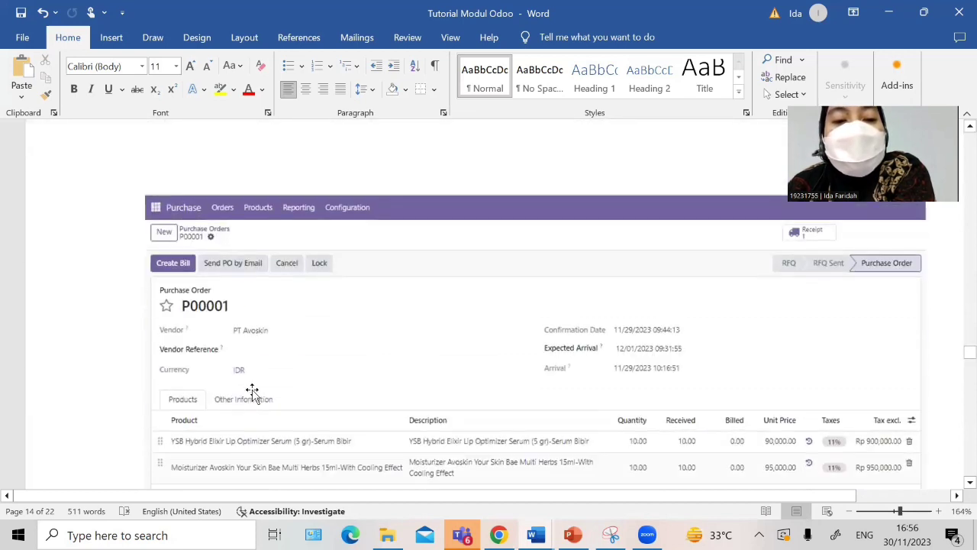
scroll(196, 323, "down", 7)
scroll(196, 323, "down", 6)
scroll(196, 323, "up", 5)
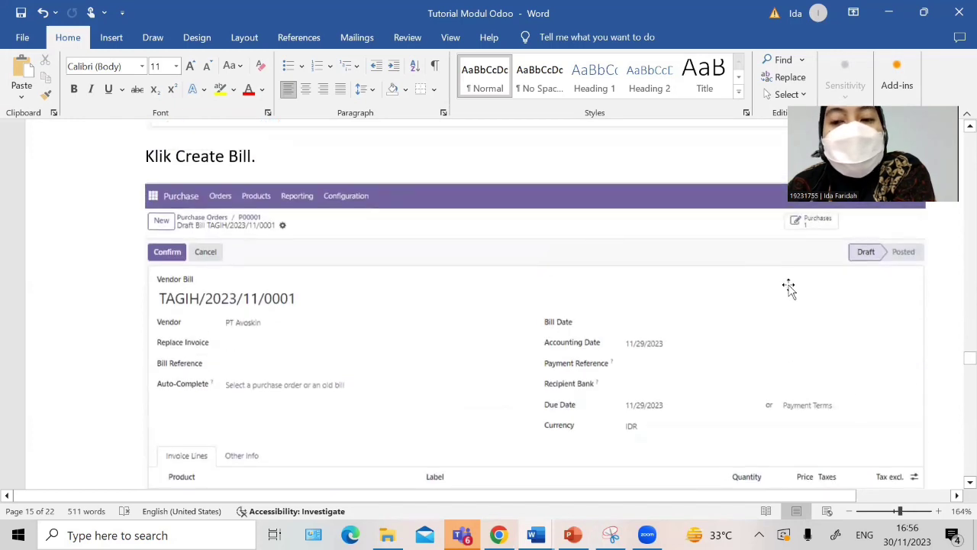
scroll(148, 255, "down", 5)
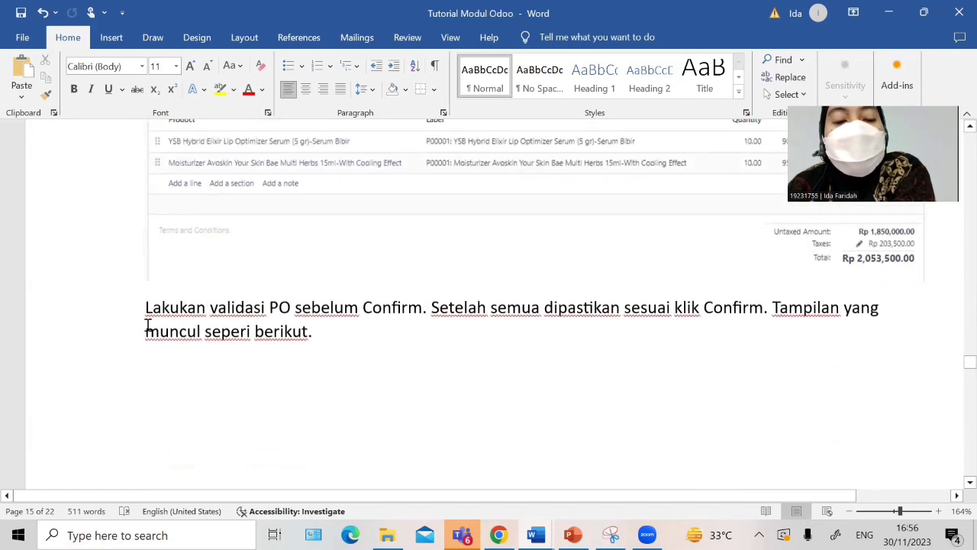
scroll(405, 342, "up", 2)
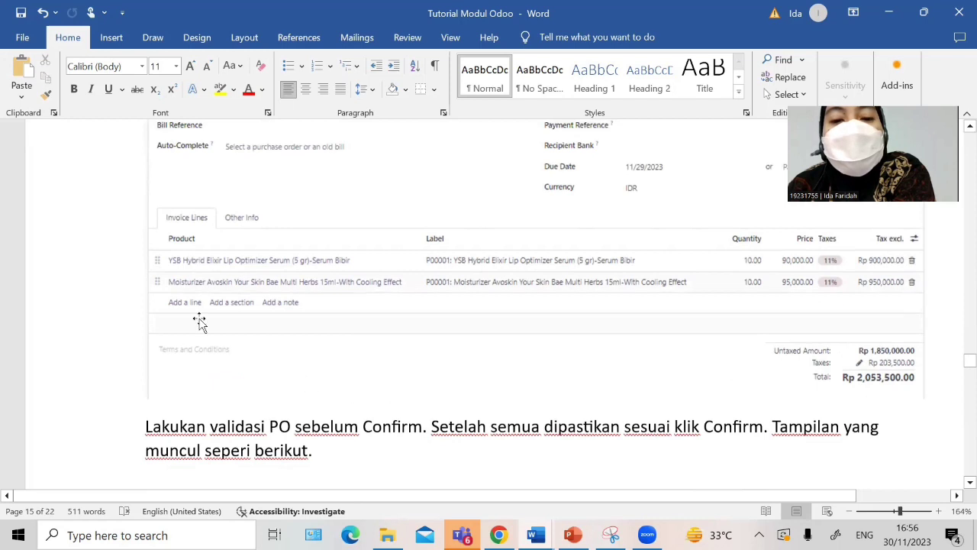
scroll(367, 382, "down", 1)
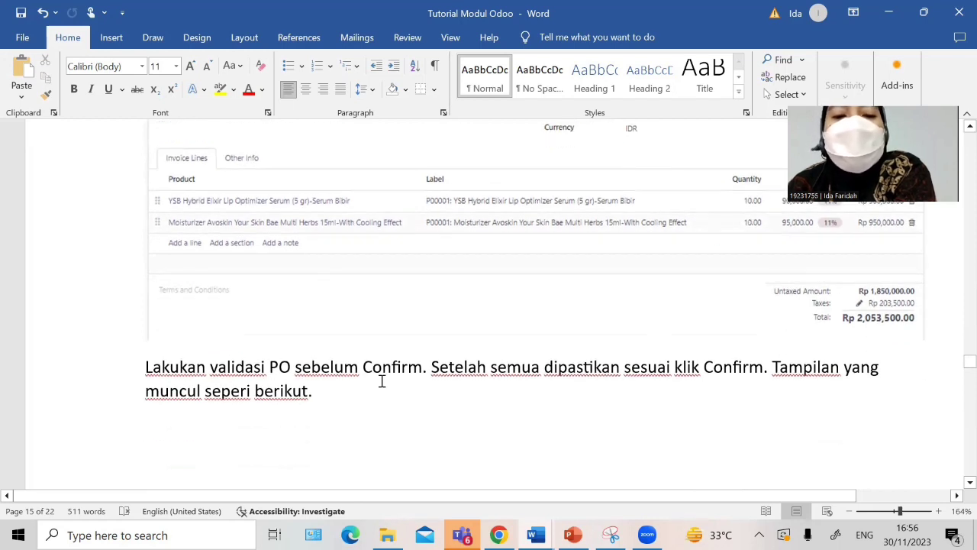
scroll(396, 370, "up", 3)
scroll(283, 255, "down", 6)
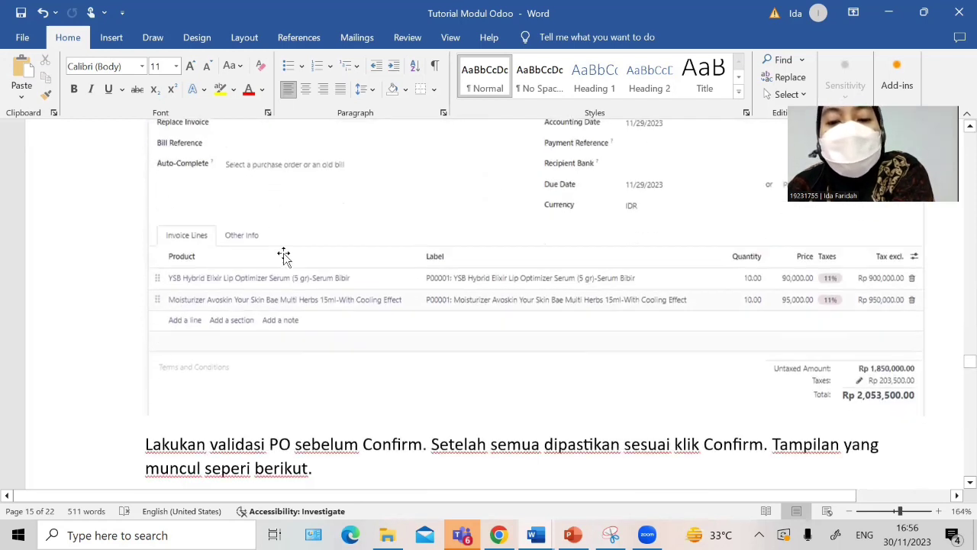
scroll(329, 334, "up", 1)
key("ctrl+v")
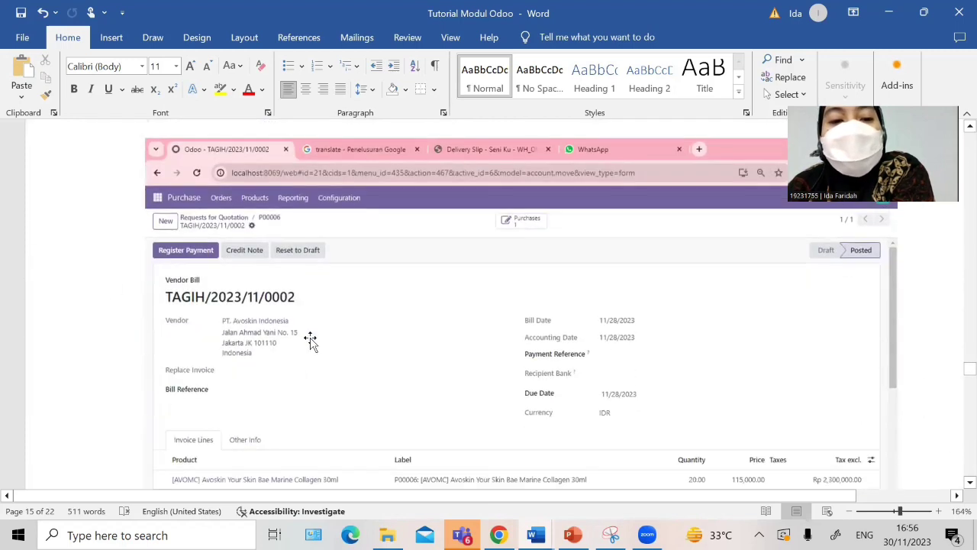
scroll(226, 308, "down", 5)
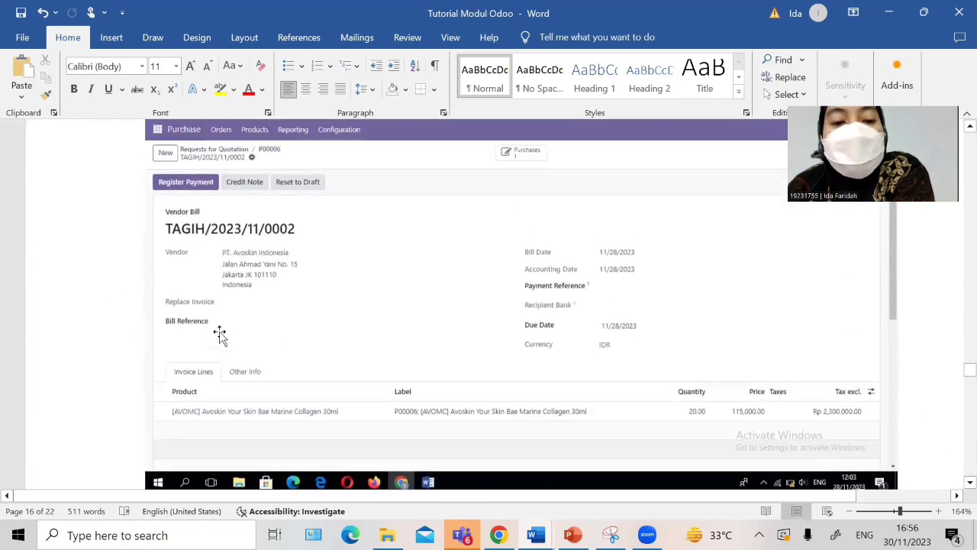
scroll(594, 312, "down", 3)
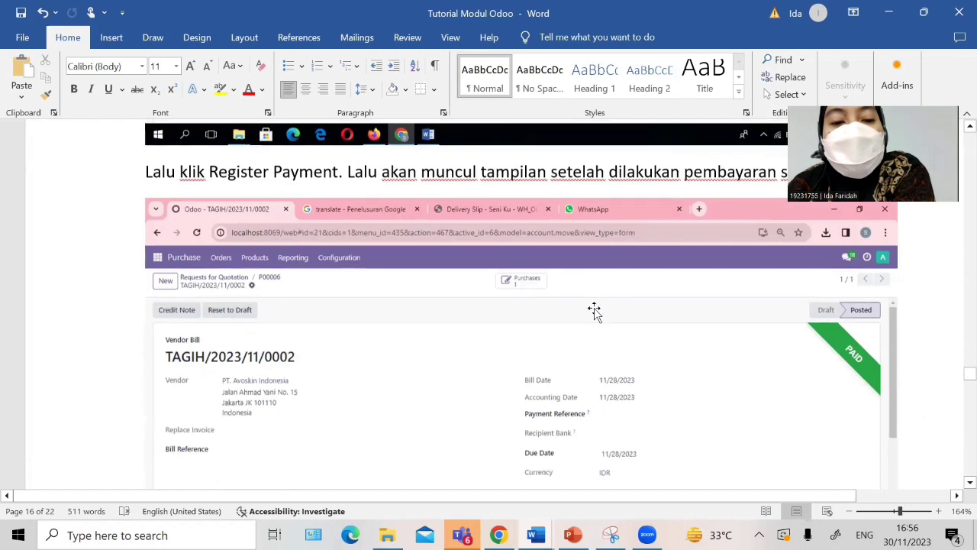
scroll(596, 312, "up", 2)
scroll(310, 354, "down", 3)
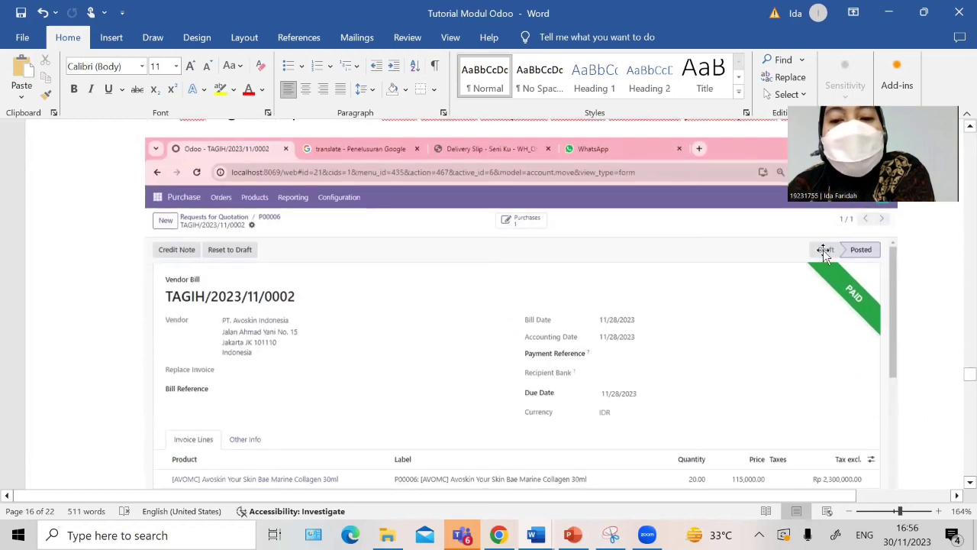
scroll(539, 433, "down", 1)
scroll(538, 433, "up", 1)
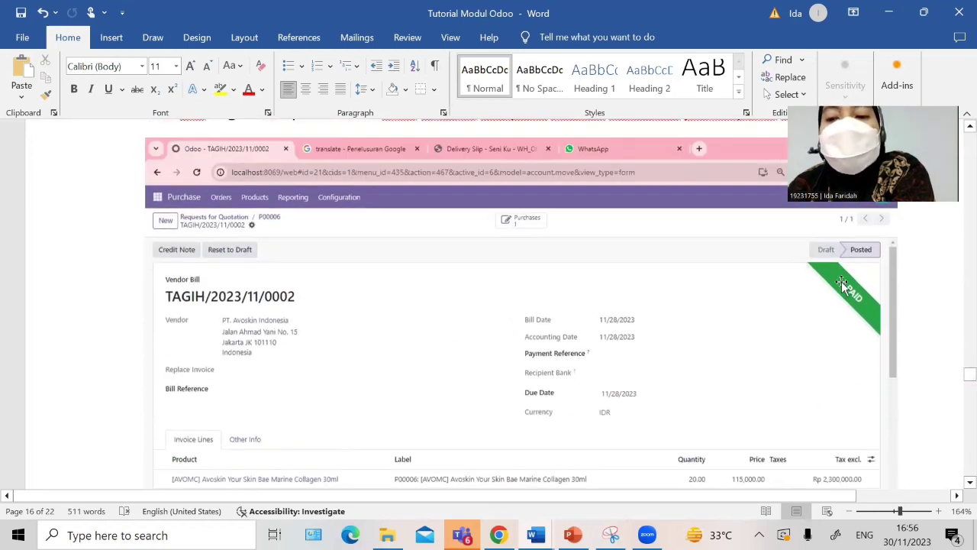
scroll(608, 353, "down", 15)
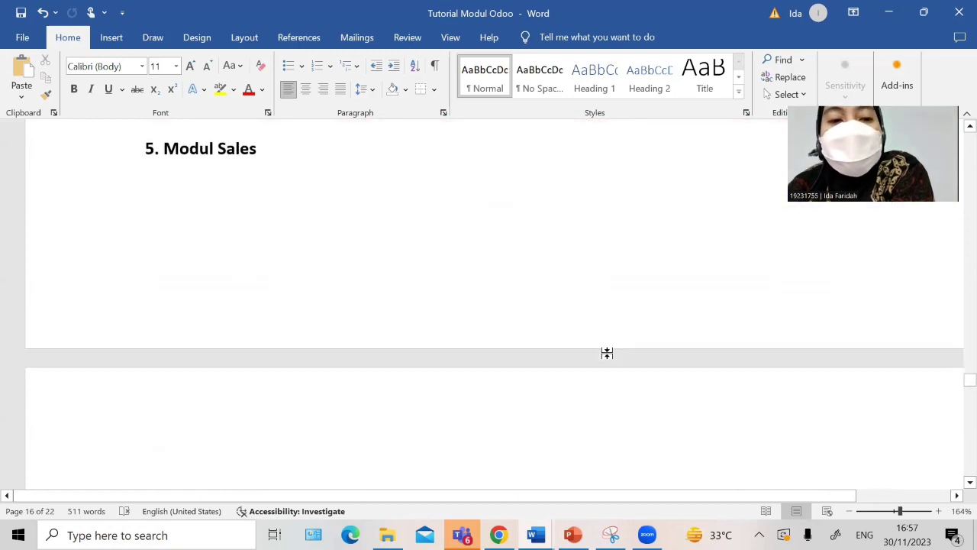
scroll(608, 354, "down", 5)
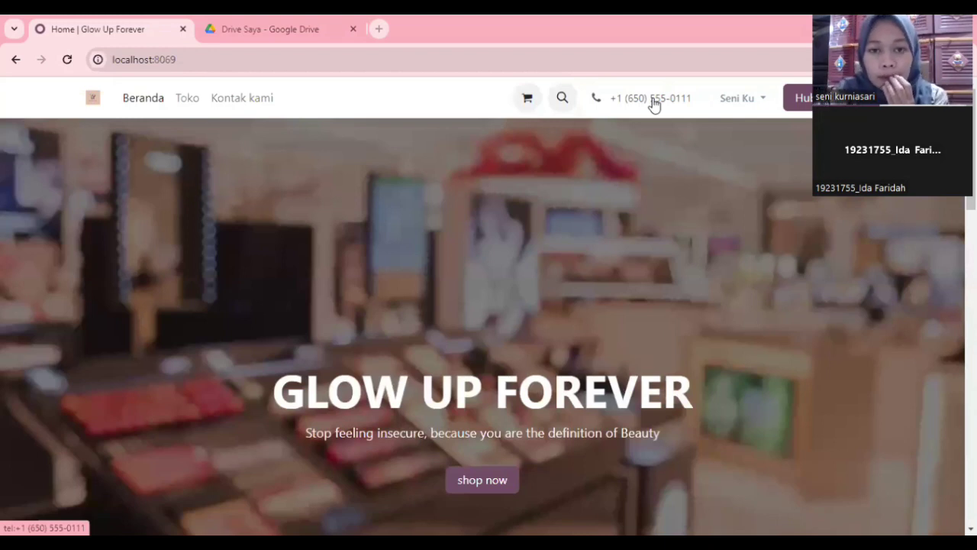
Step: Add one Avoskin Miraculous Refining Toner 100ml with AHA BHA PHA to the cart from Toko
scroll(492, 317, "down", 2)
scroll(492, 316, "up", 2)
scroll(493, 316, "down", 4)
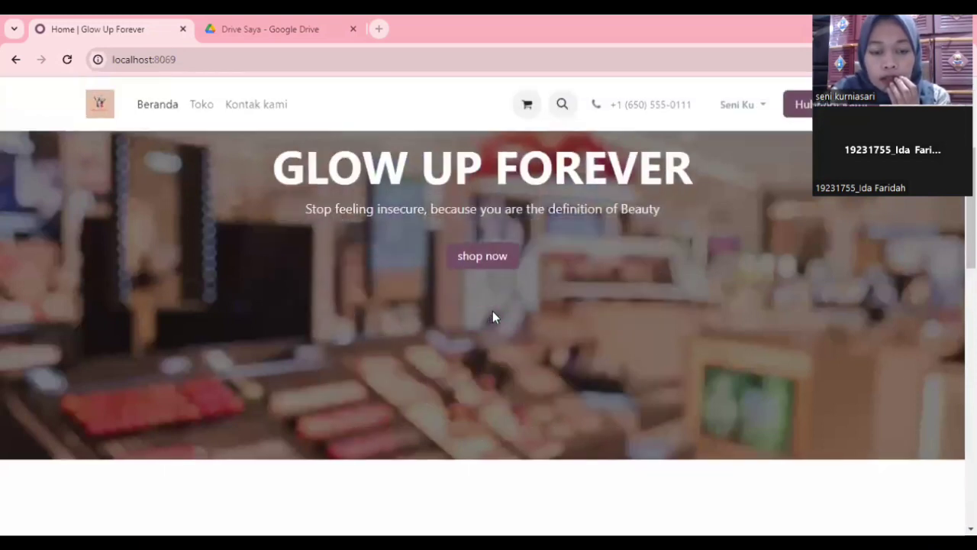
scroll(492, 317, "up", 3)
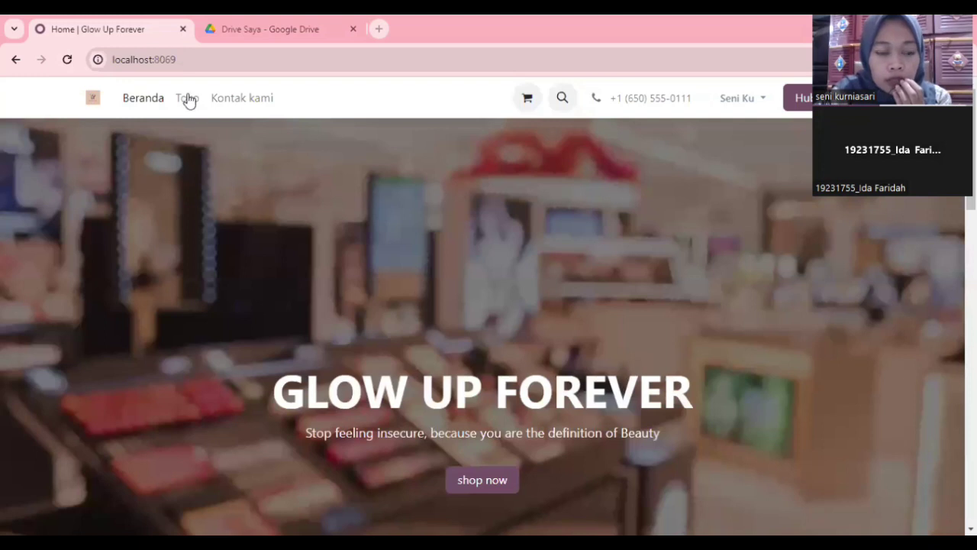
left_click(189, 111)
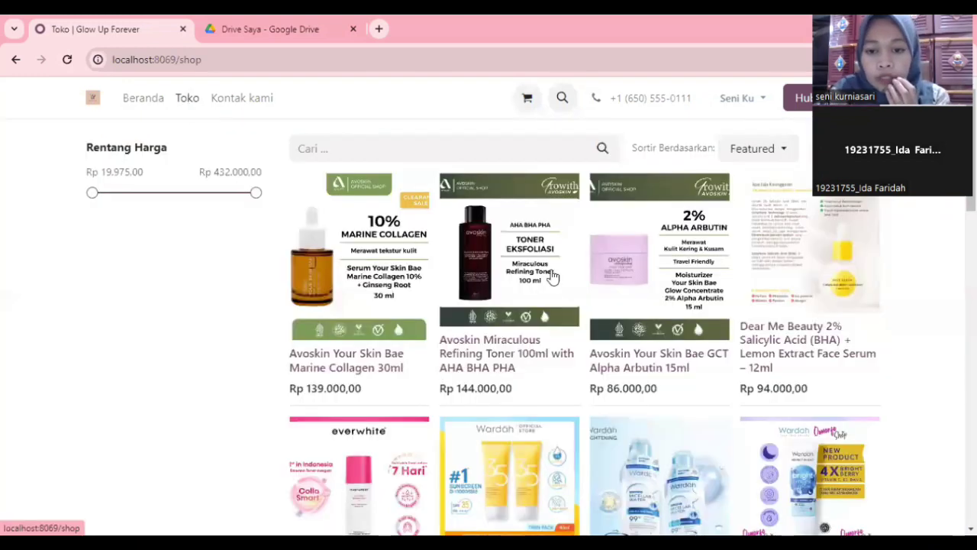
left_click(503, 269)
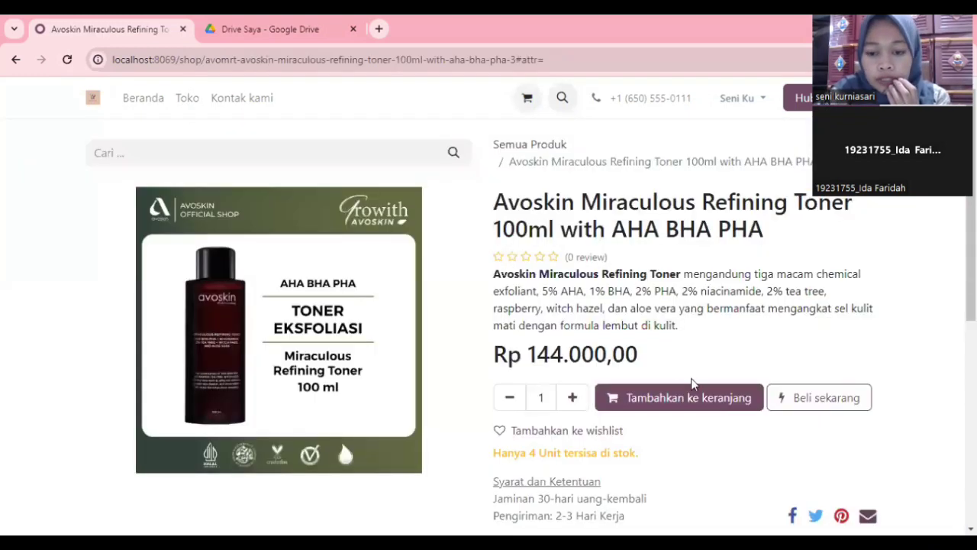
left_click(693, 403)
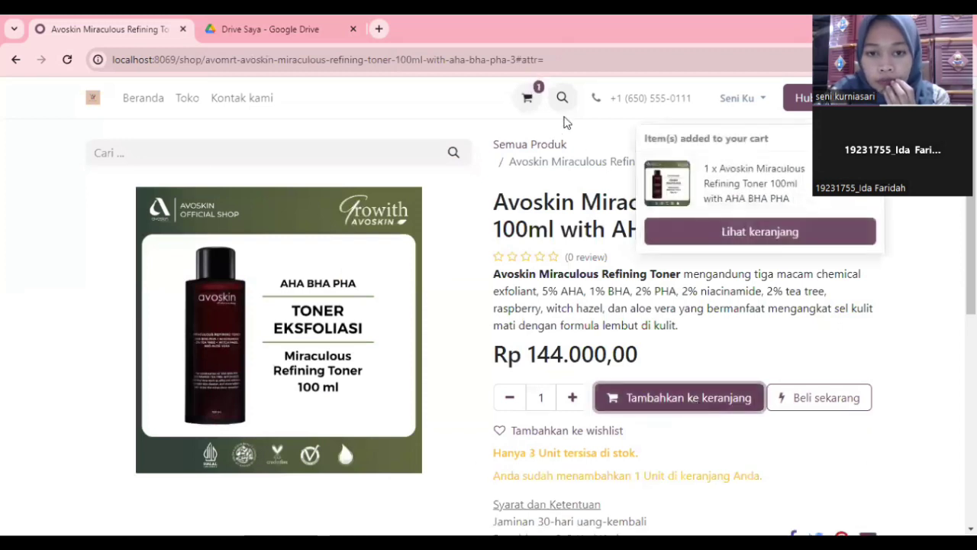
Step: Open the cart and proceed to checkout with the toner order
left_click(528, 99)
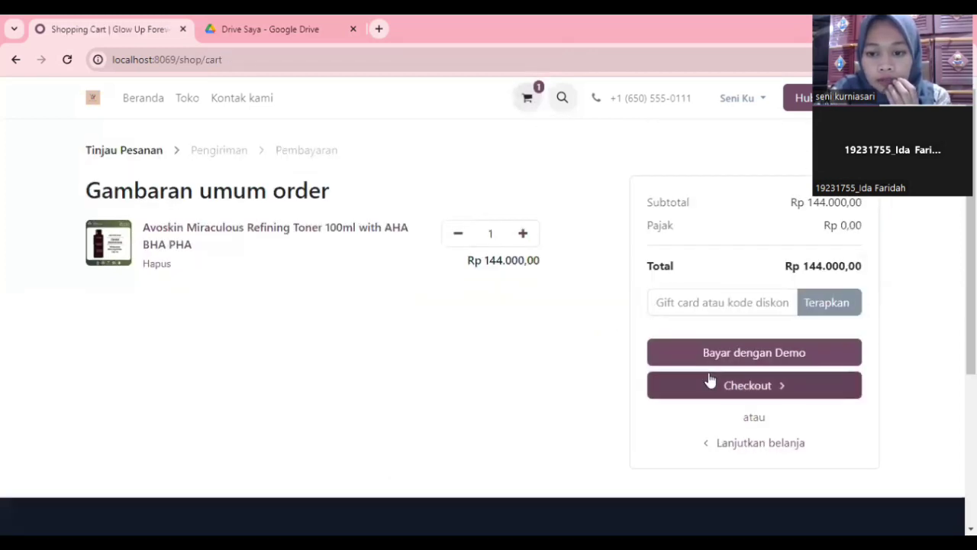
left_click(755, 391)
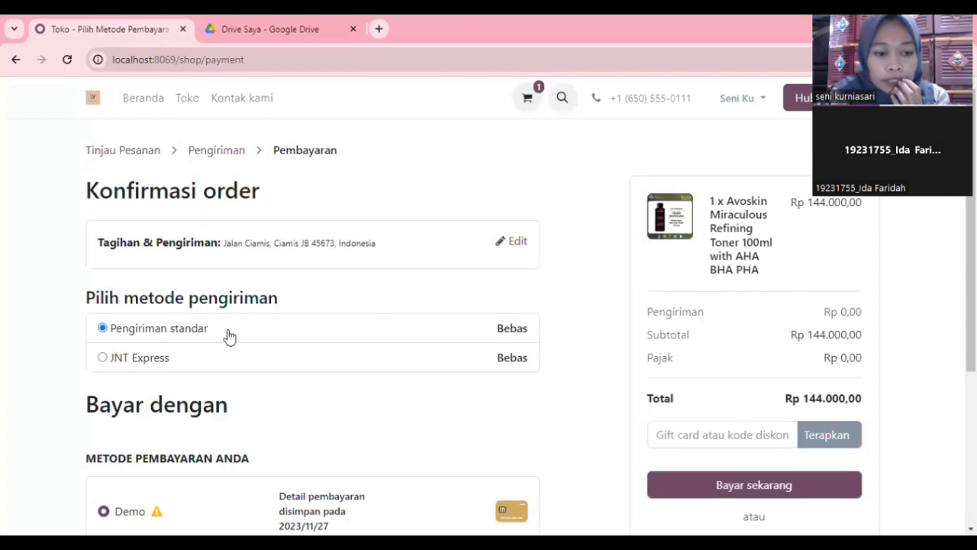
scroll(229, 336, "down", 3)
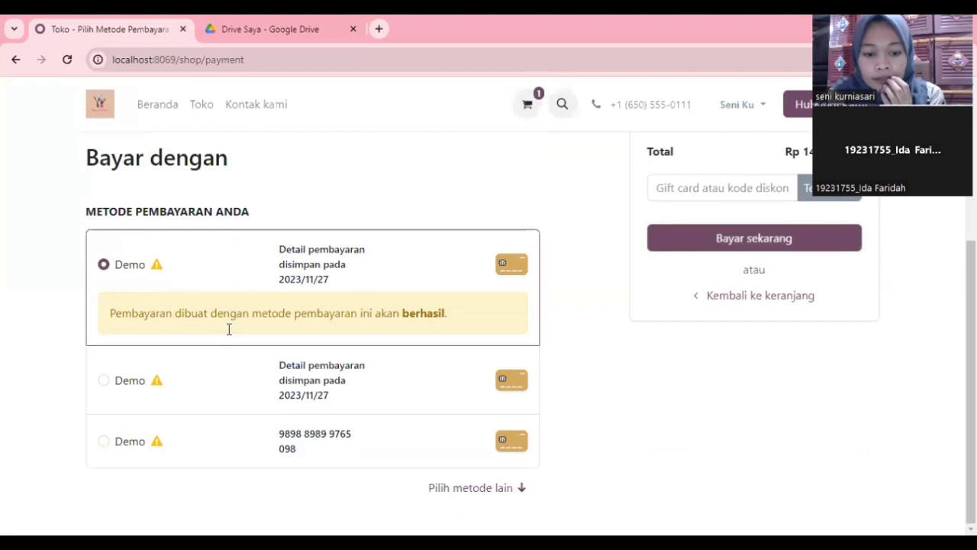
Step: Choose the alternative Demo payment method and enter a test card number
left_click(473, 498)
scroll(472, 493, "down", 2)
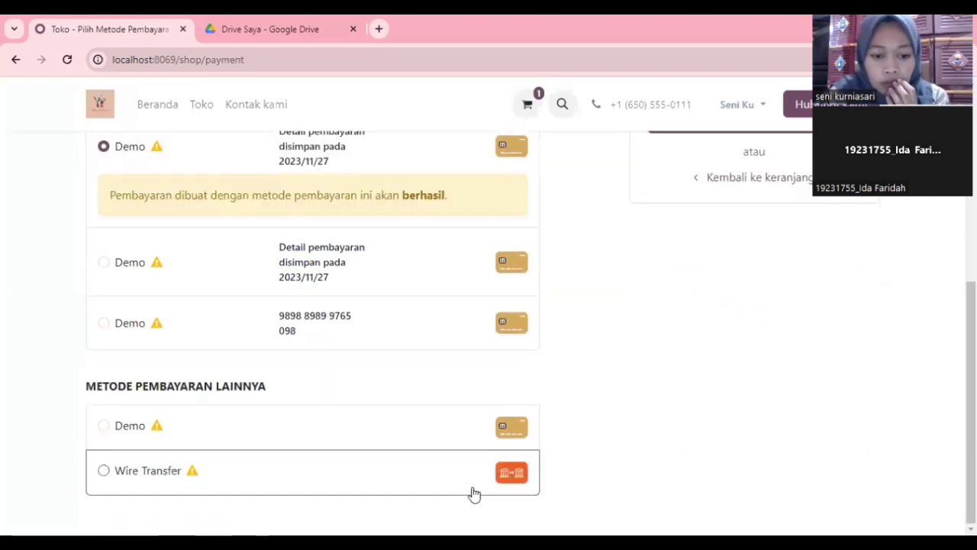
left_click(343, 426)
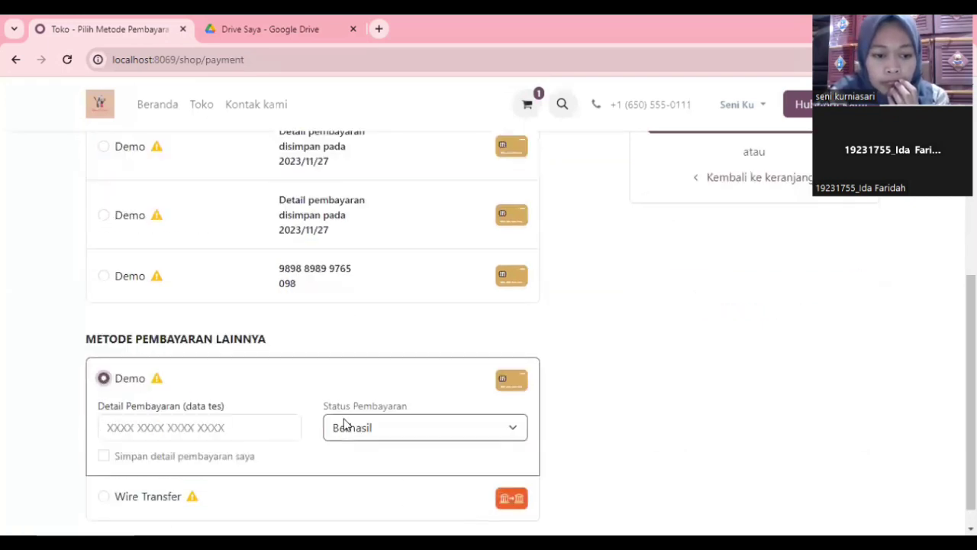
left_click(198, 427)
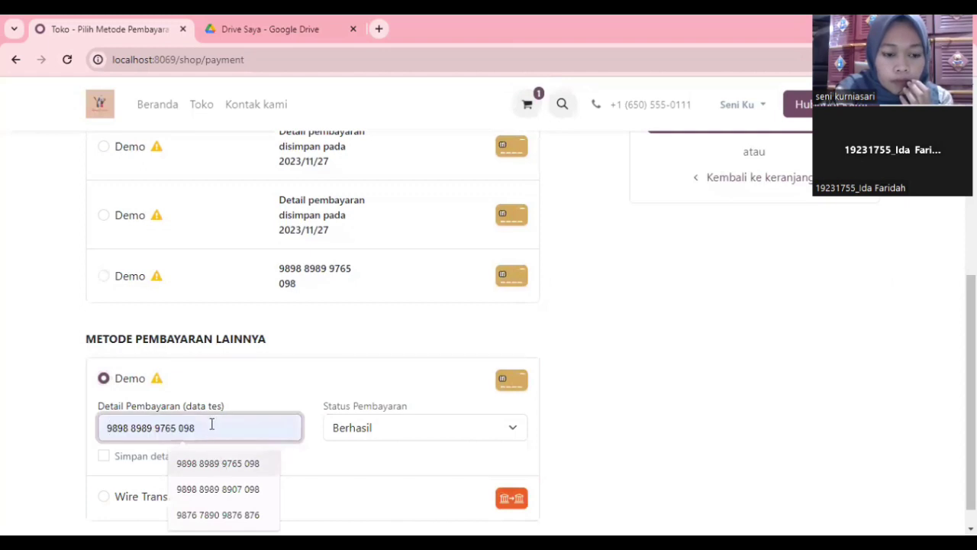
type("8765 5432 6543 654")
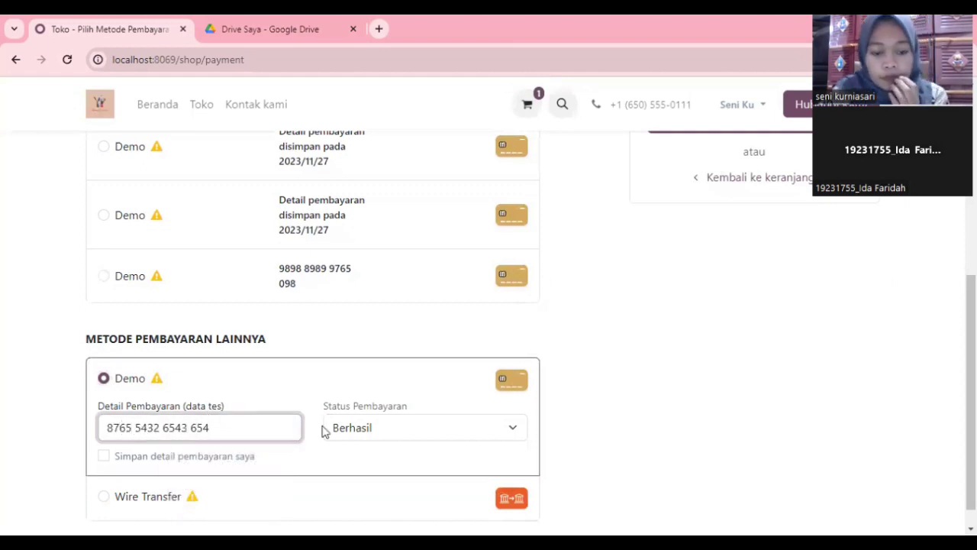
scroll(496, 356, "up", 6)
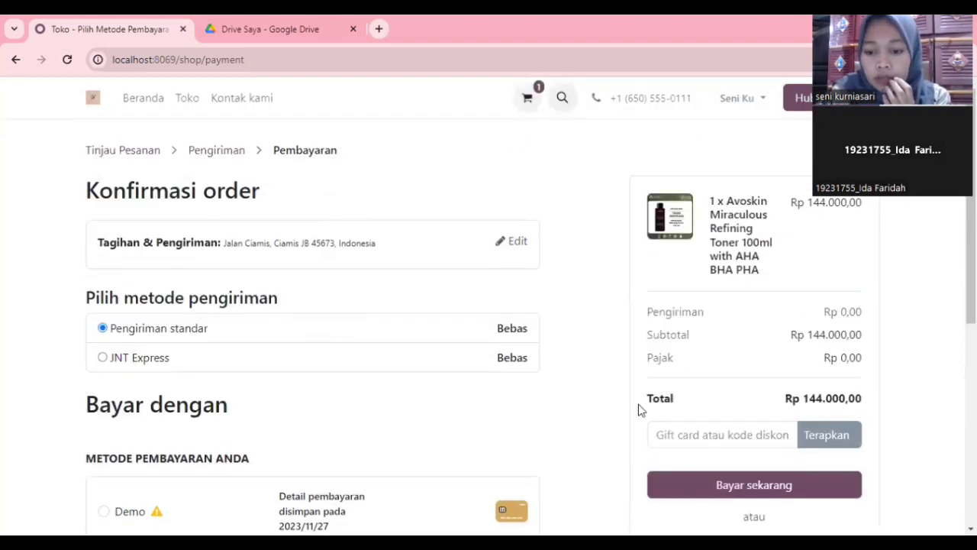
scroll(687, 408, "down", 1)
Step: Place and pay for the Rp 144.000,00 toner order
left_click(754, 406)
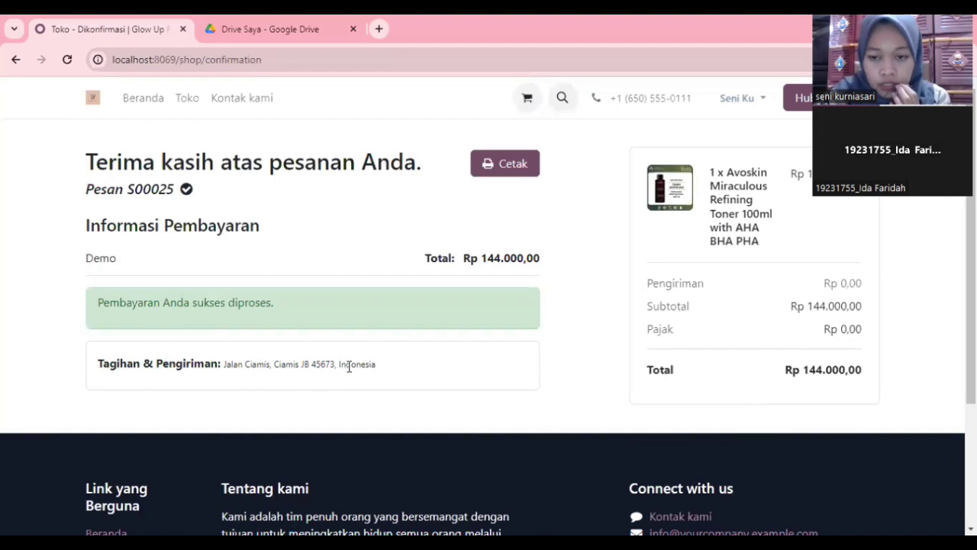
scroll(396, 306, "down", 3)
scroll(396, 306, "up", 3)
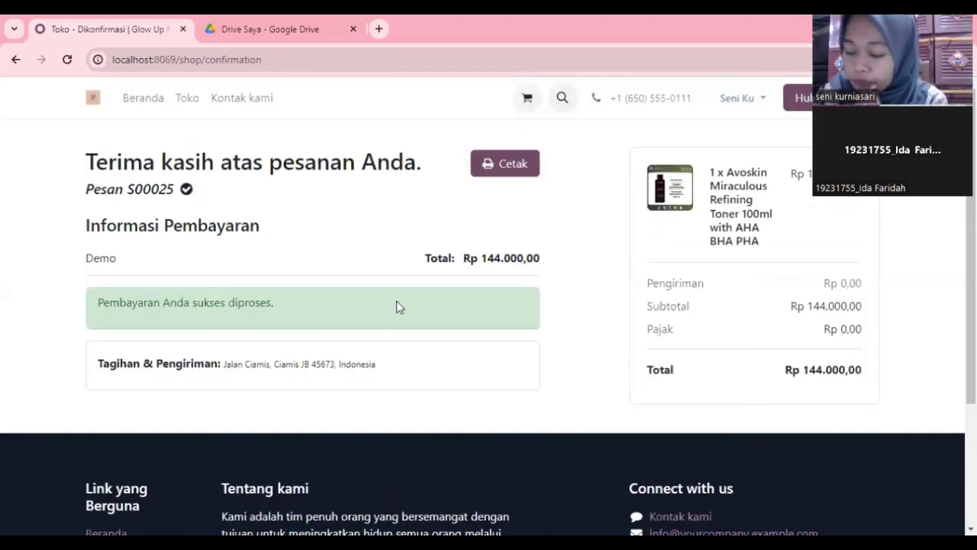
Step: Review order S00025 in the customer portal's sales orders, then log the customer out
left_click(735, 102)
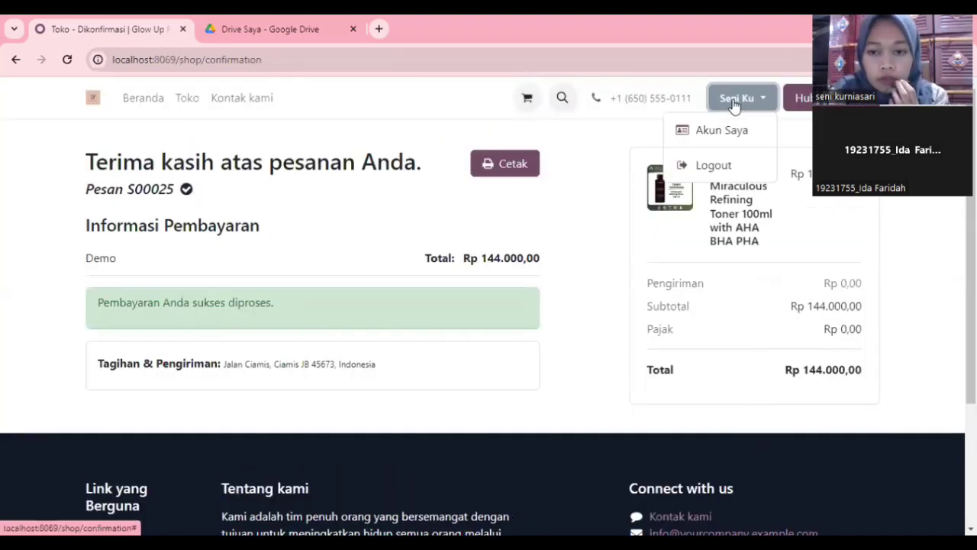
left_click(733, 128)
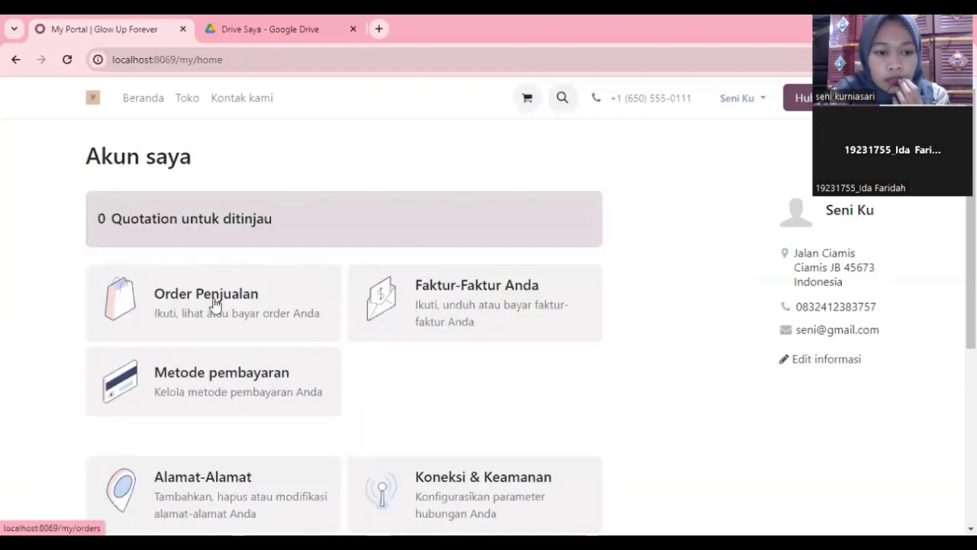
left_click(210, 298)
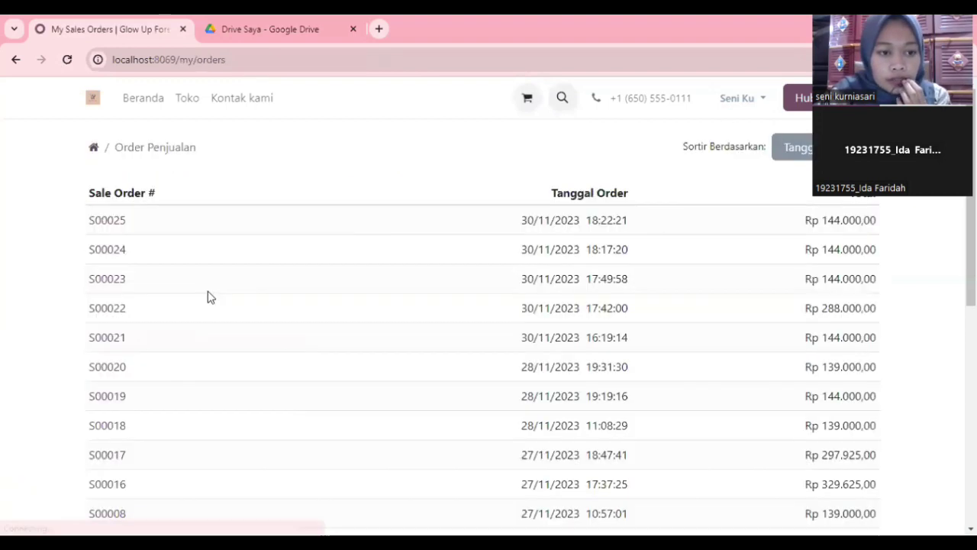
left_click(107, 220)
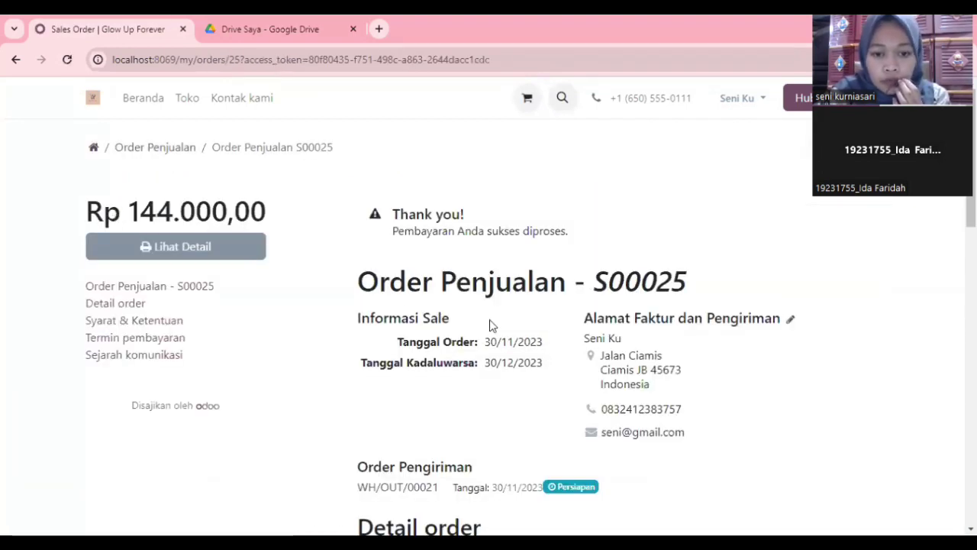
scroll(491, 325, "down", 3)
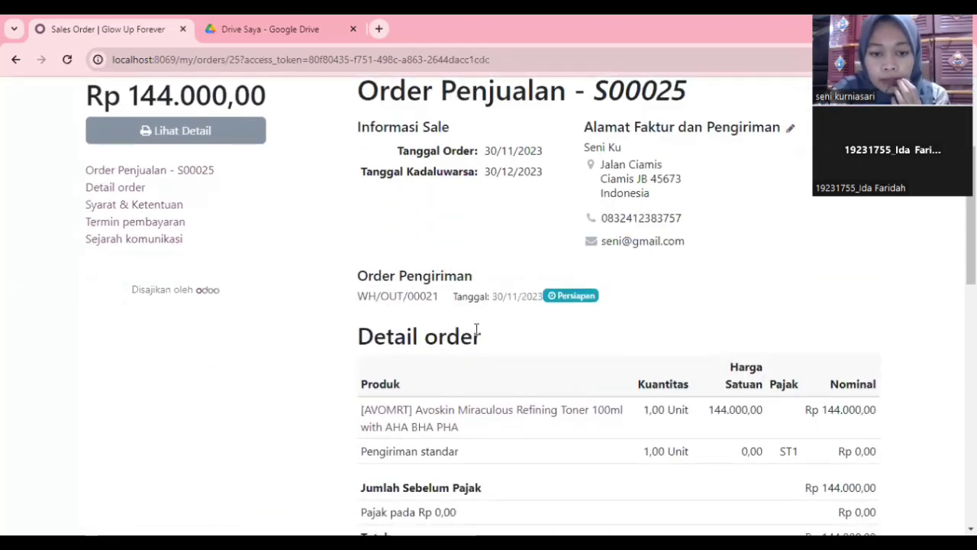
scroll(476, 334, "down", 1)
left_click(744, 105)
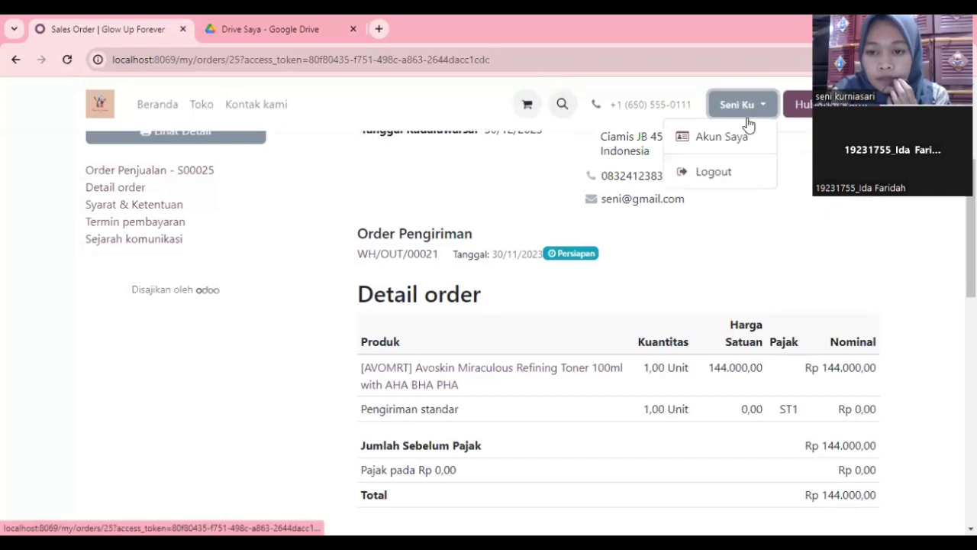
left_click(727, 170)
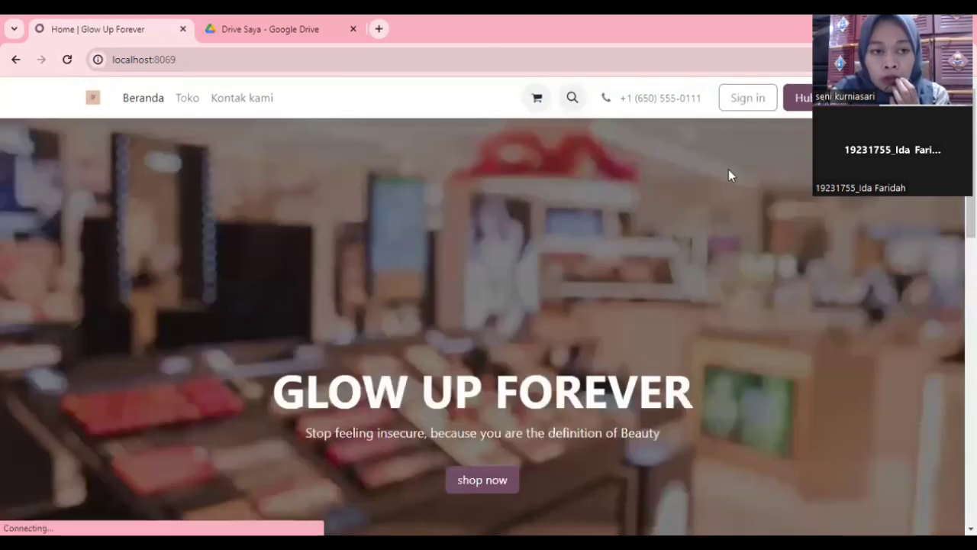
Step: Sign in to the back office with the saved administrator login
left_click(747, 104)
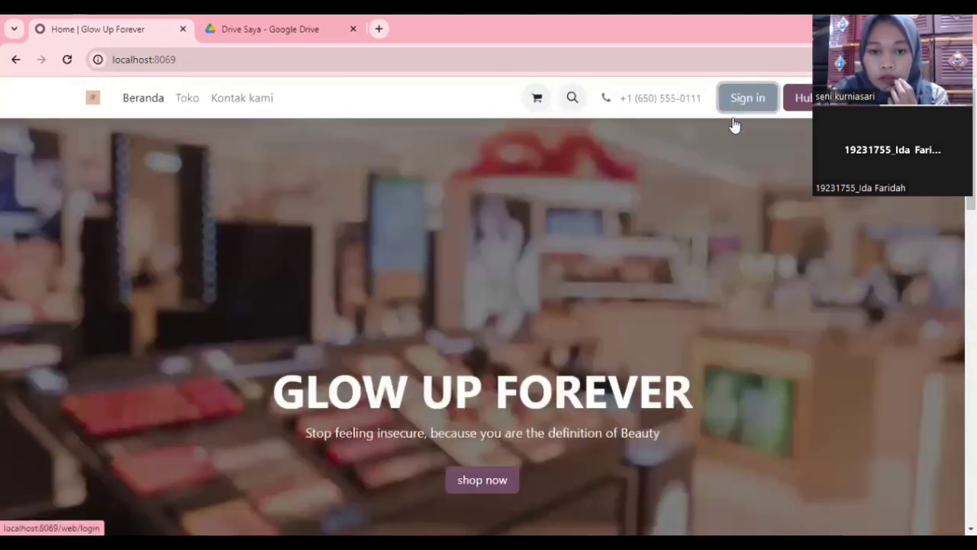
left_click(542, 188)
left_click(517, 269)
left_click(503, 305)
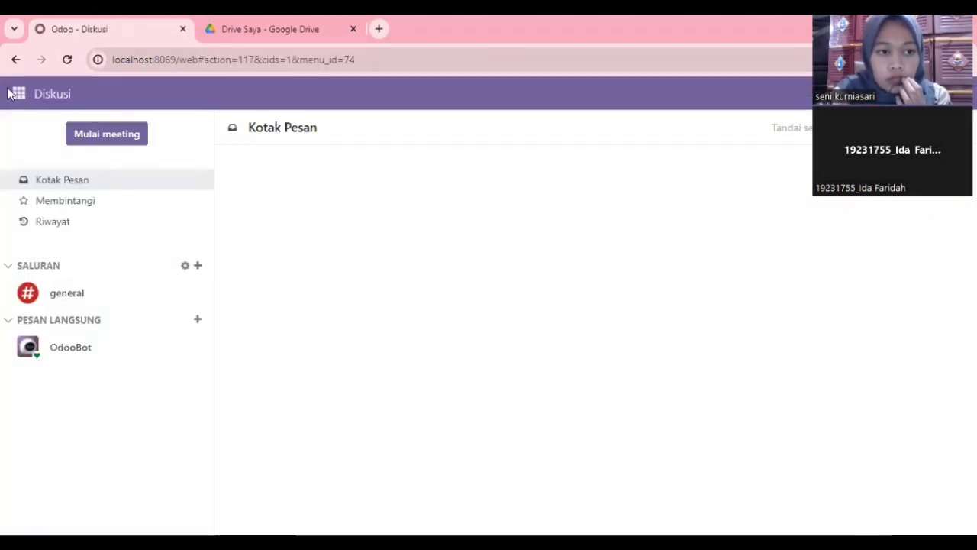
Step: Open website order S00025 from the Website app's eCommerce order list
left_click(18, 94)
left_click(43, 321)
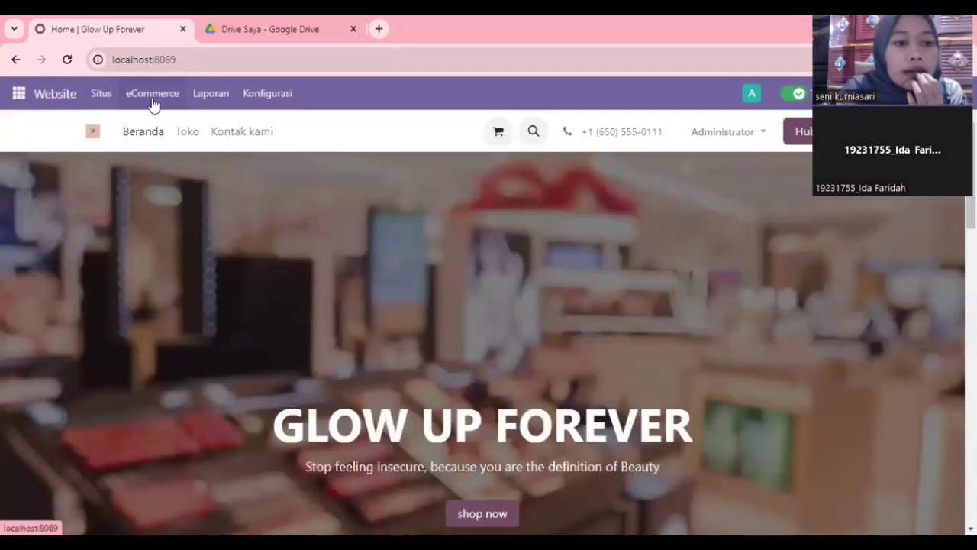
left_click(157, 98)
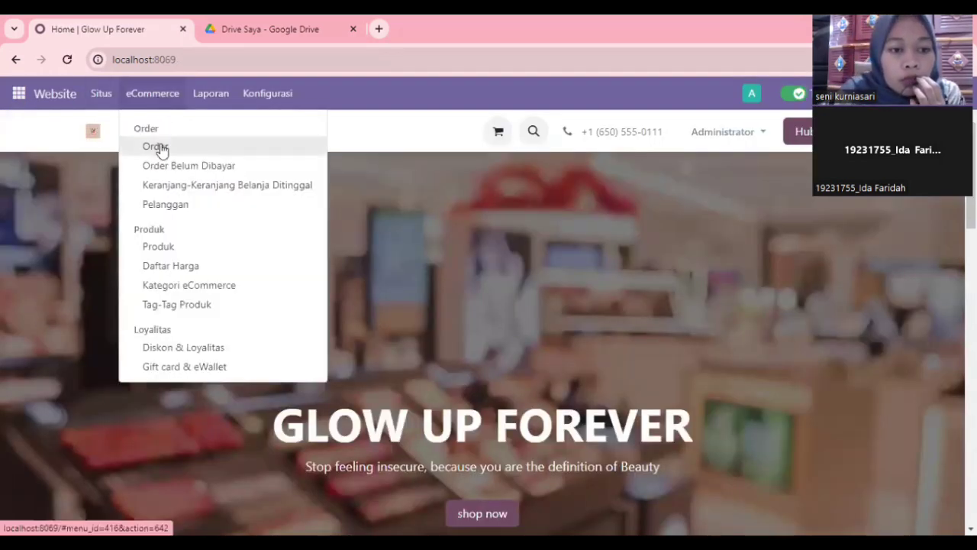
left_click(158, 146)
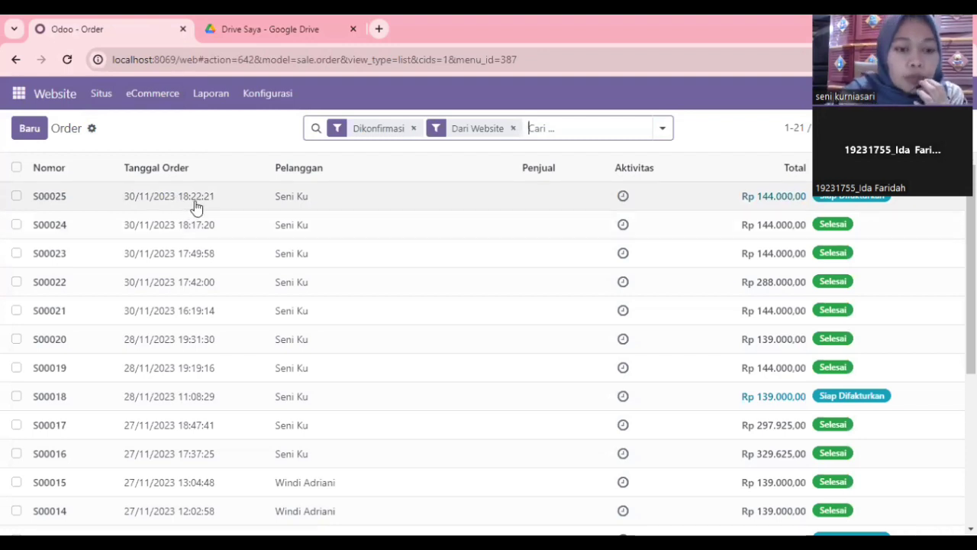
left_click(61, 201)
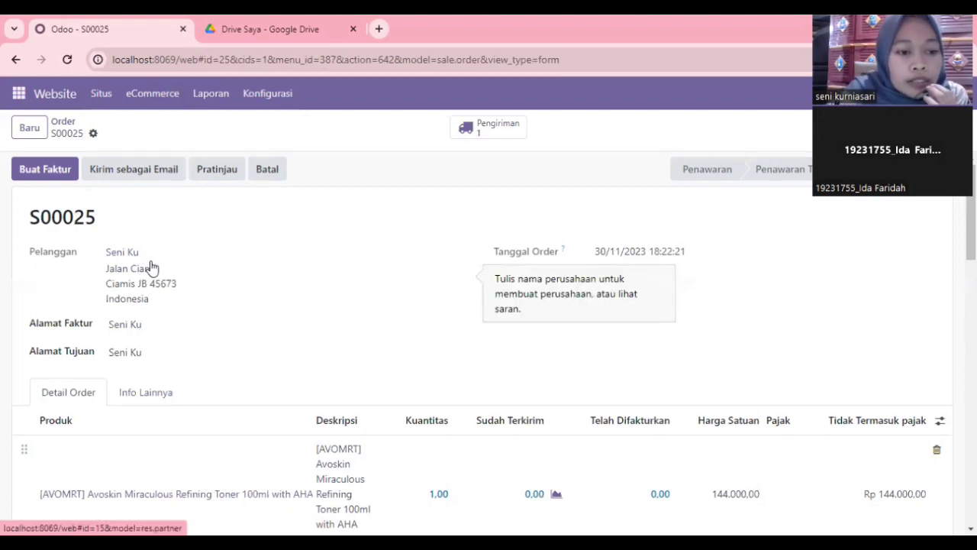
scroll(402, 454, "down", 2)
scroll(402, 454, "up", 2)
scroll(402, 455, "down", 2)
scroll(403, 454, "up", 2)
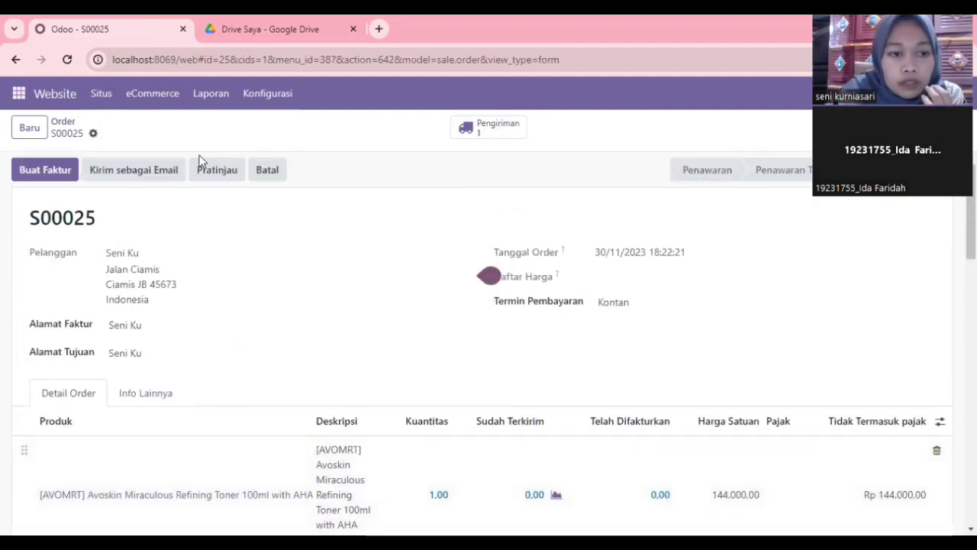
Step: Create a draft invoice for S00025 dated 30/11/2023, save it, and confirm it
left_click(58, 168)
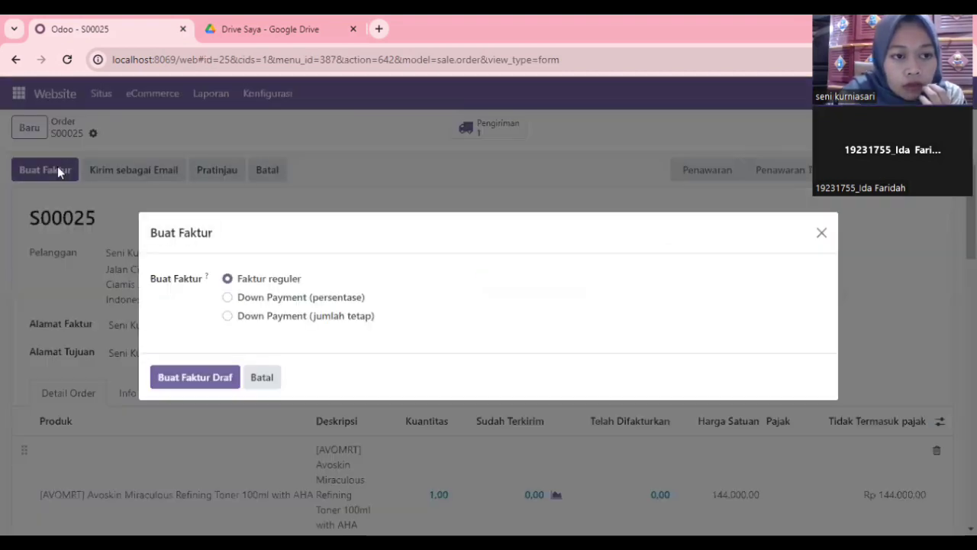
left_click(210, 378)
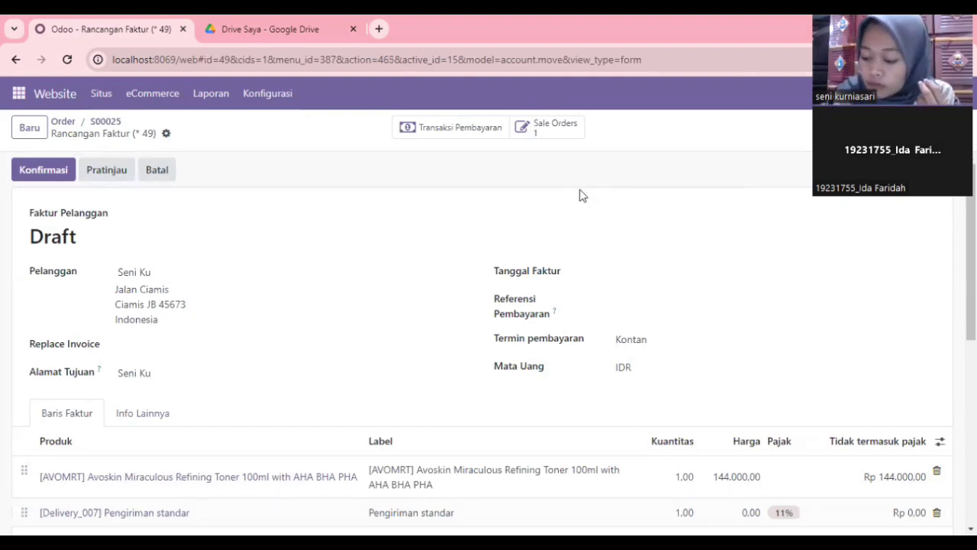
left_click(617, 278)
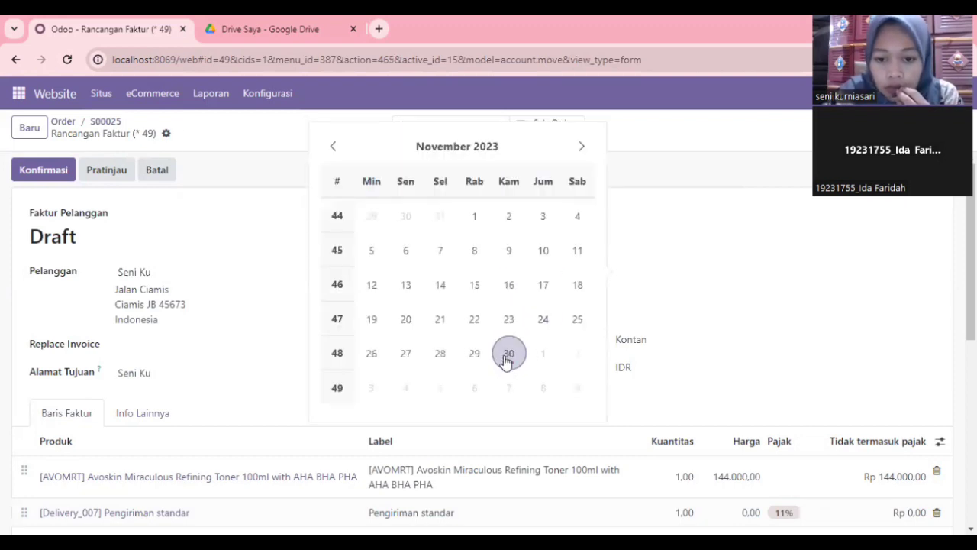
left_click(508, 356)
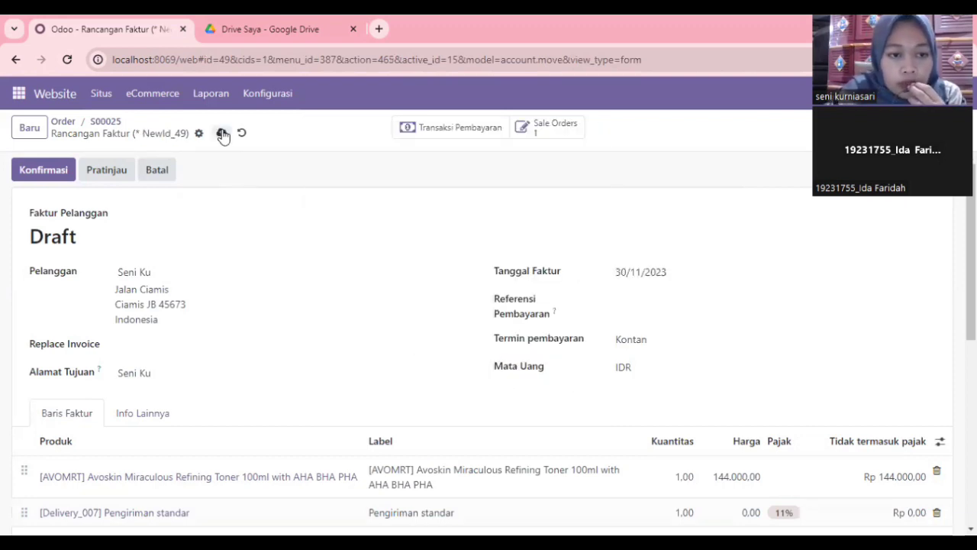
left_click(221, 133)
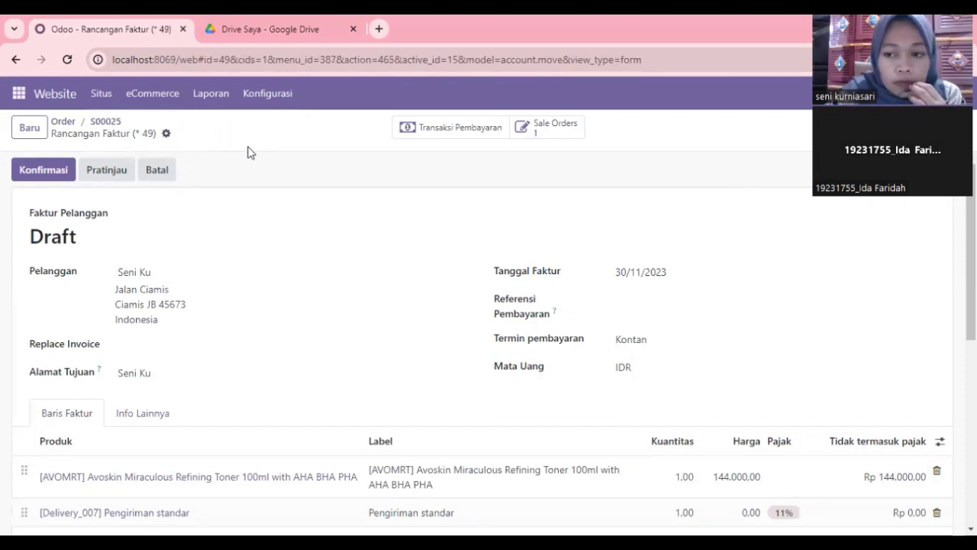
left_click(44, 171)
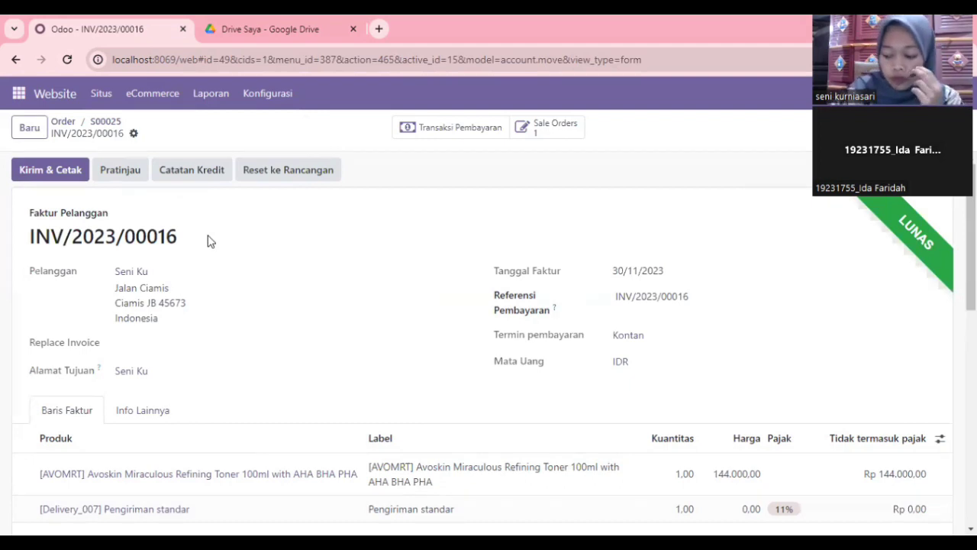
Step: Log the administrator out on the Website and load the customer's saved login on the sign-in page
left_click(19, 95)
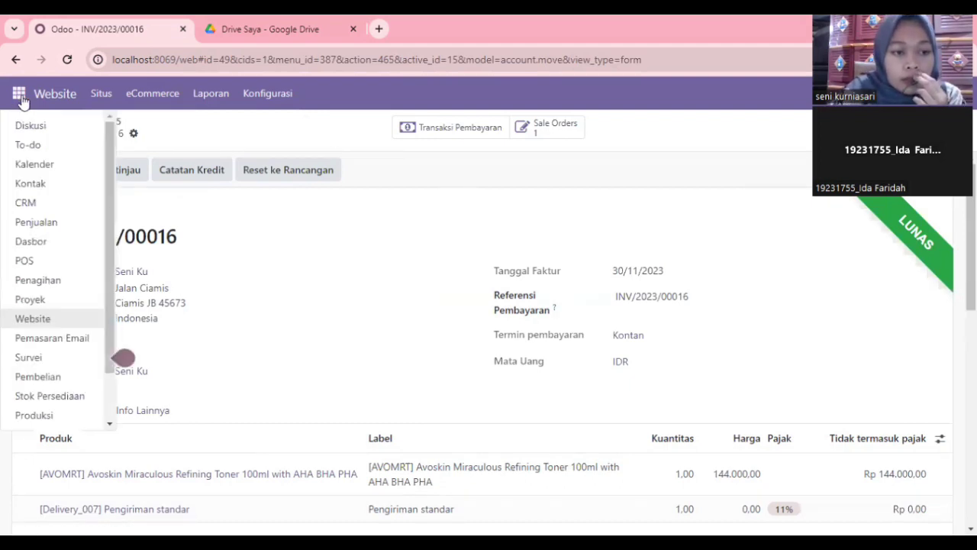
left_click(52, 318)
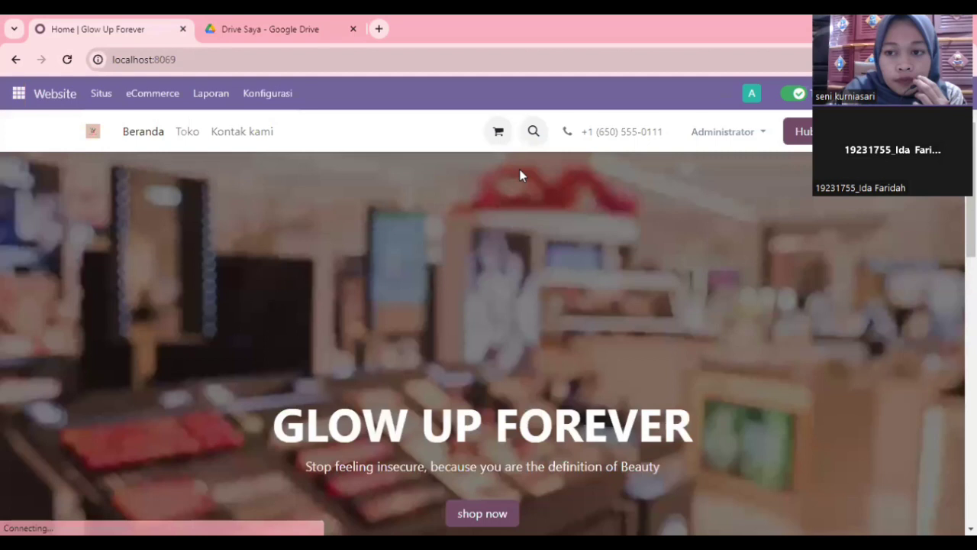
left_click(729, 131)
left_click(721, 202)
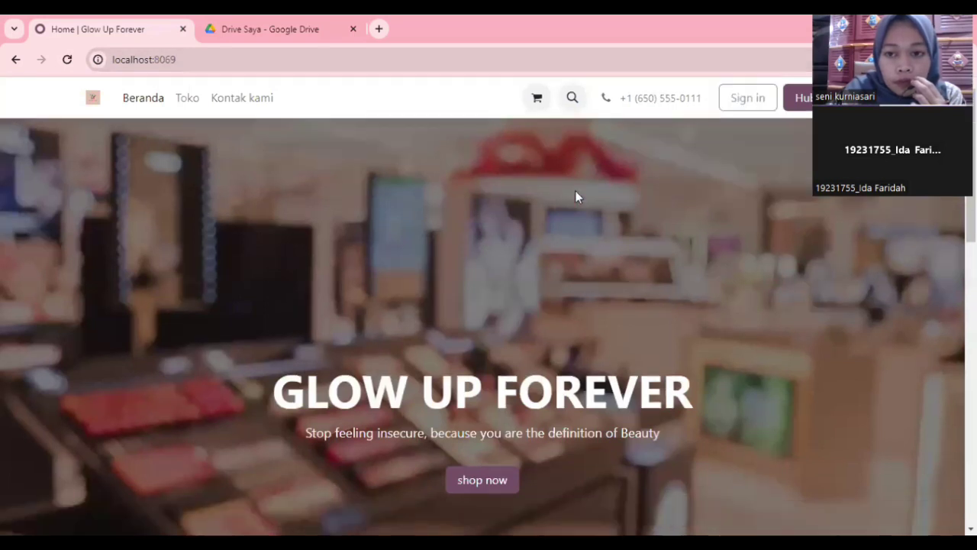
left_click(740, 100)
left_click(545, 189)
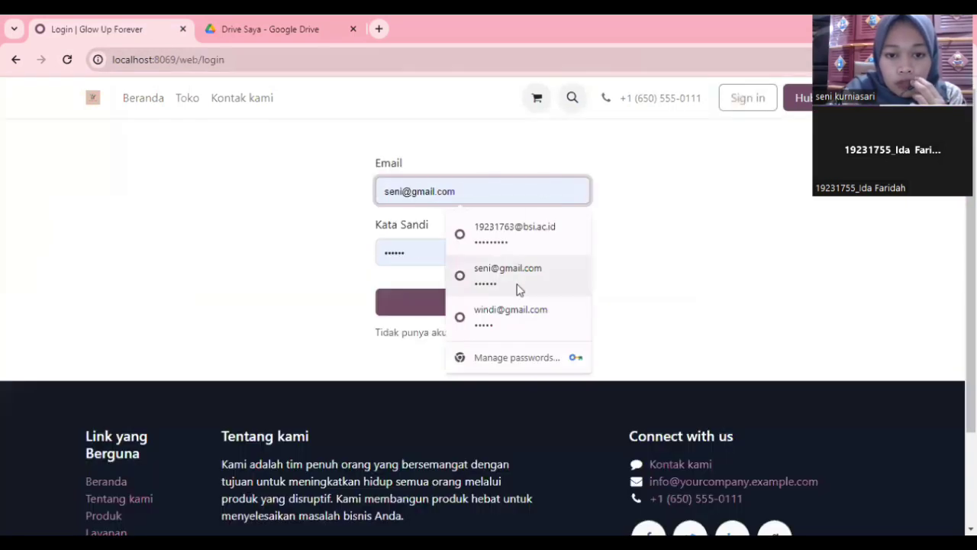
left_click(503, 283)
Step: Log in as the customer and open order S00025 from the portal's Order Penjualan list
left_click(480, 301)
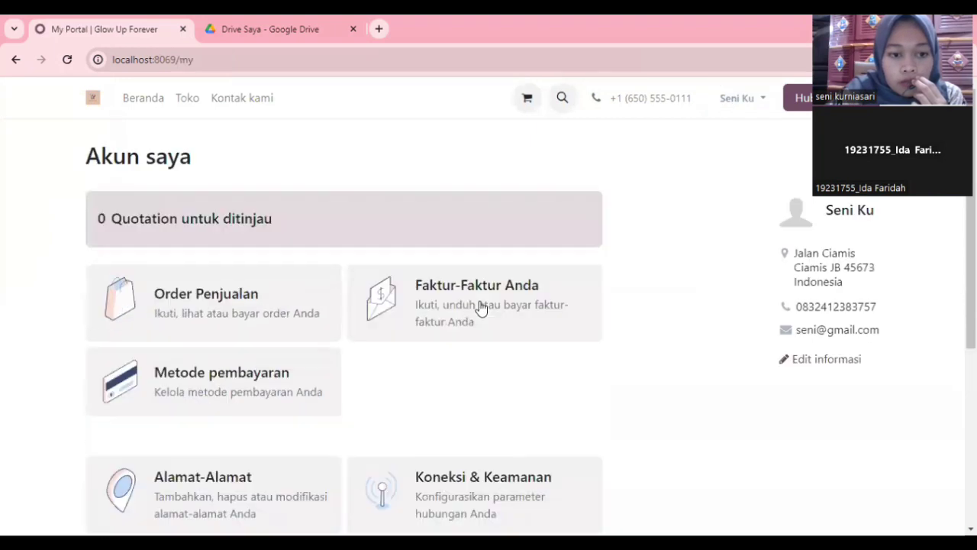
left_click(246, 299)
left_click(109, 220)
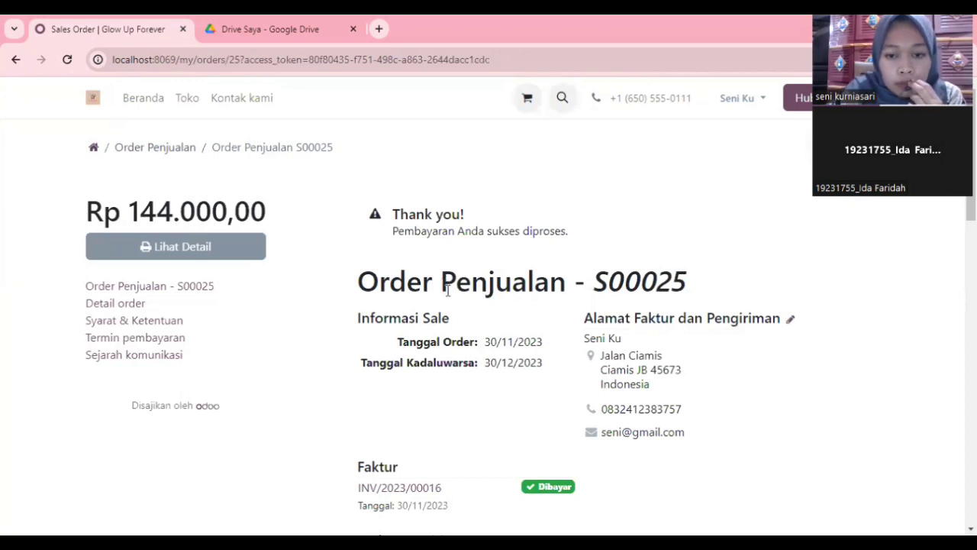
scroll(448, 290, "down", 3)
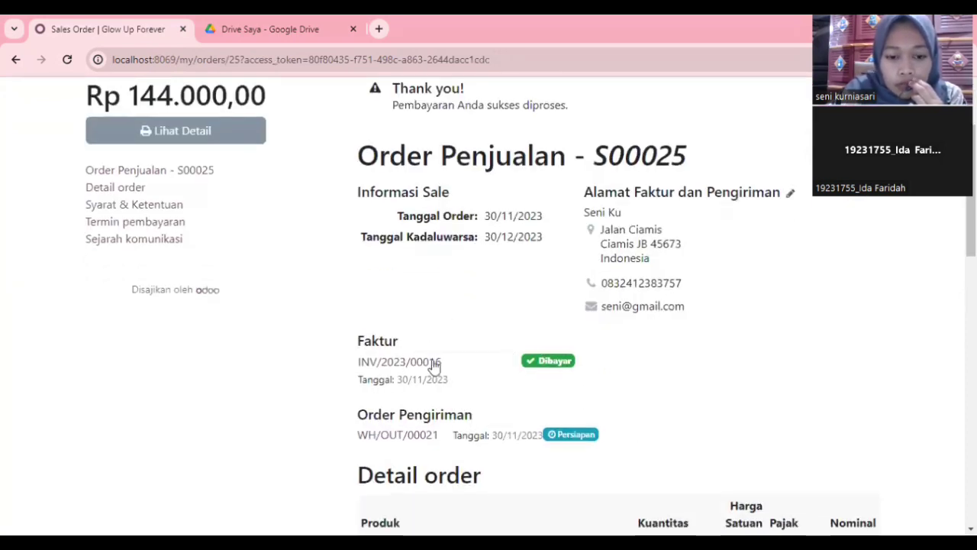
scroll(565, 360, "down", 1)
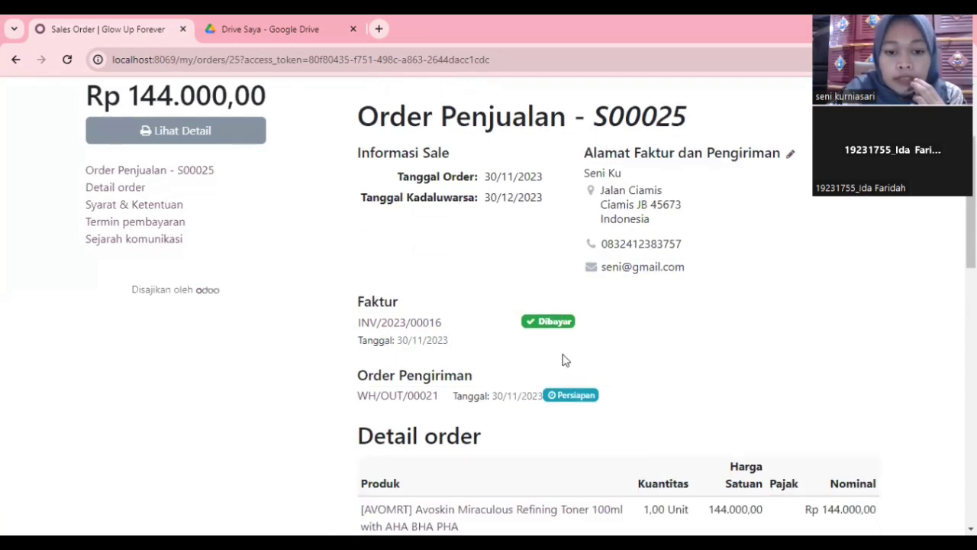
Step: Open invoice INV/2023/00016 and review it, showing Rp 144.000,00 marked Dibayar
left_click(409, 325)
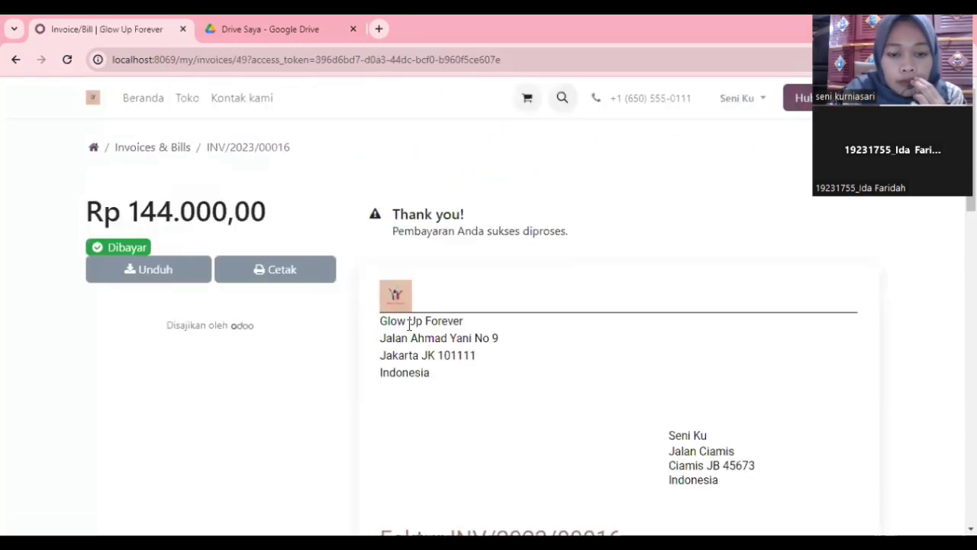
scroll(519, 234, "down", 5)
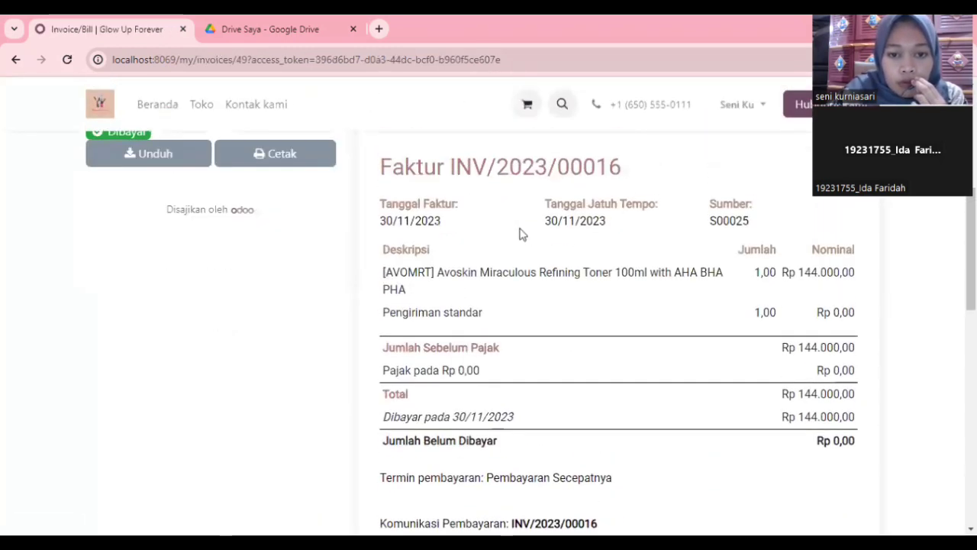
scroll(600, 170, "up", 3)
scroll(600, 179, "down", 7)
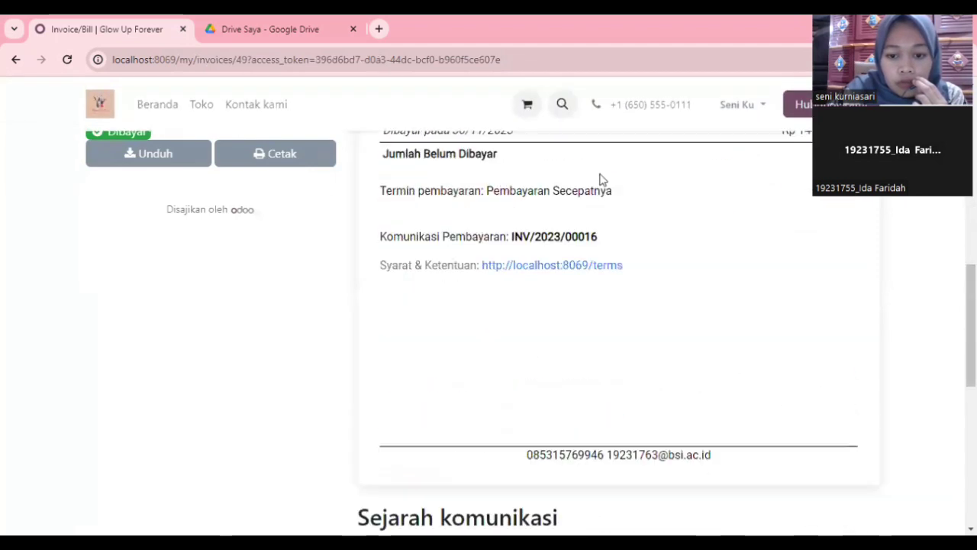
scroll(600, 179, "up", 10)
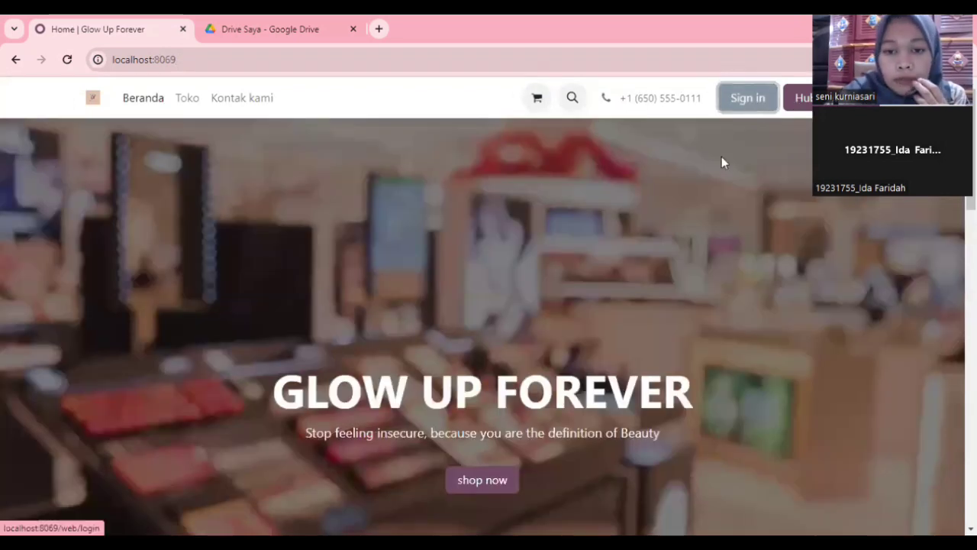
Step: Switch back to the saved administrator login and open the Pembelian request-for-quotation list
left_click(748, 98)
left_click(542, 190)
left_click(497, 282)
left_click(474, 301)
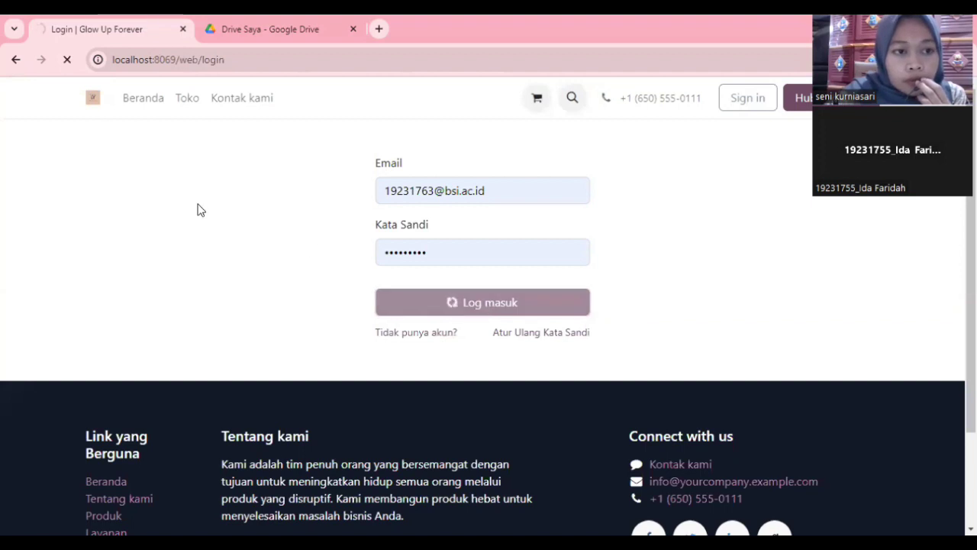
left_click(19, 94)
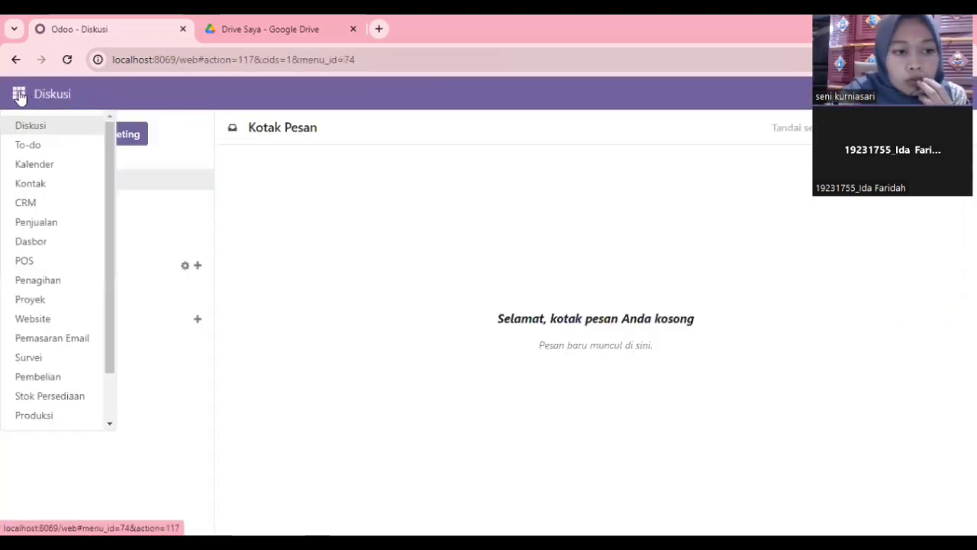
left_click(62, 376)
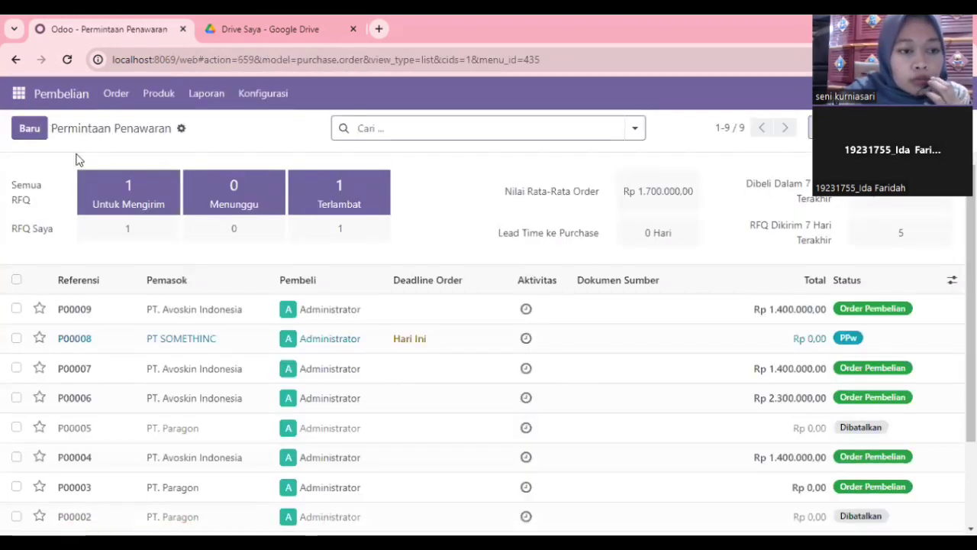
Step: Start a new RFQ from supplier PT. Avoskin Indonesia with expected arrival on 3 December
left_click(30, 130)
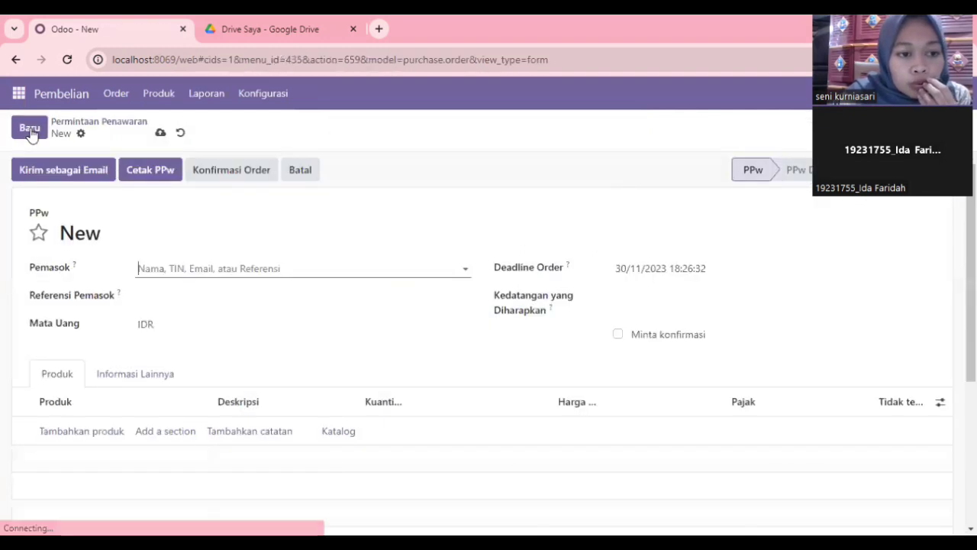
left_click(264, 270)
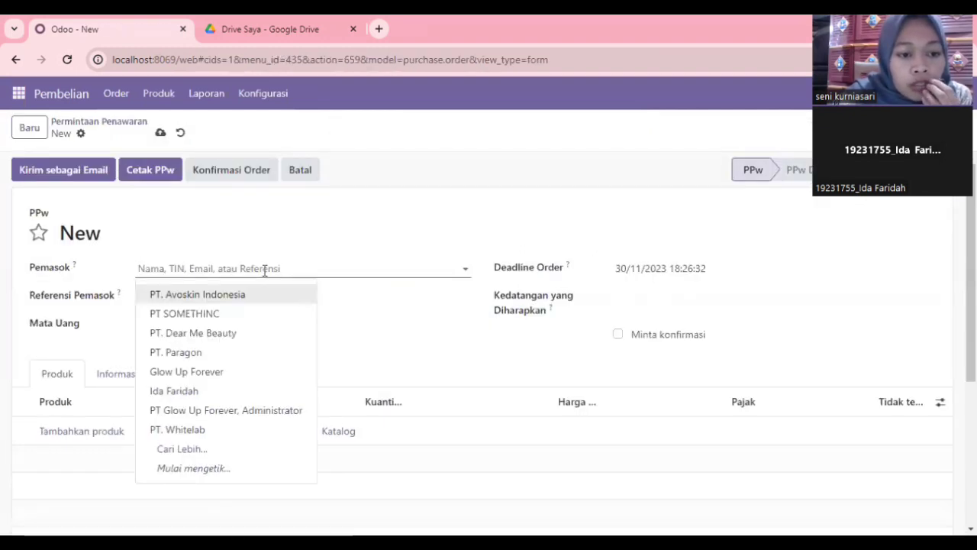
left_click(236, 296)
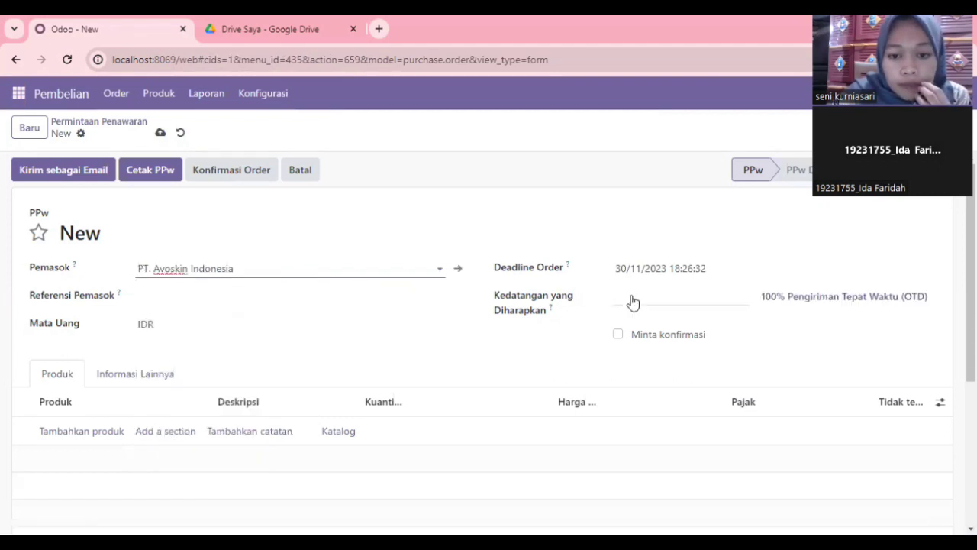
left_click(673, 298)
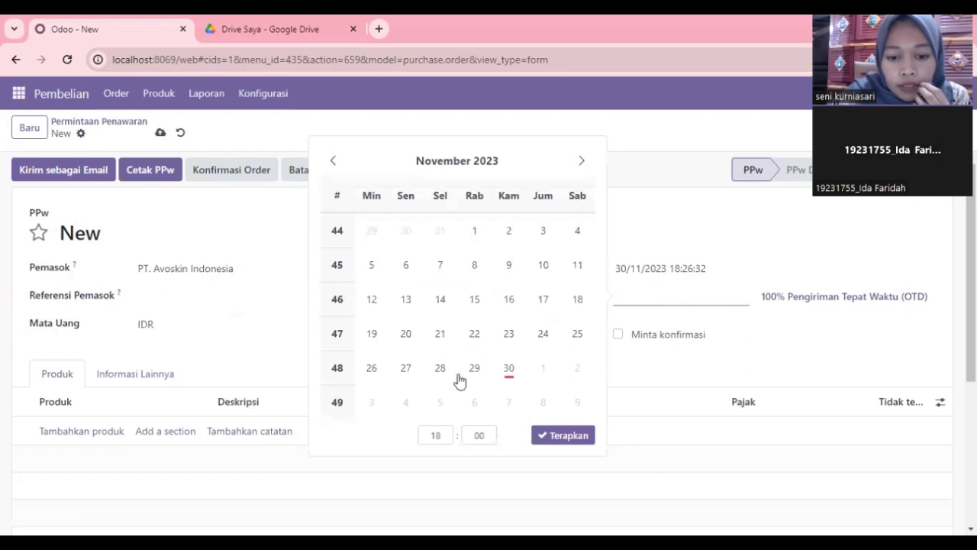
left_click(374, 402)
left_click(545, 437)
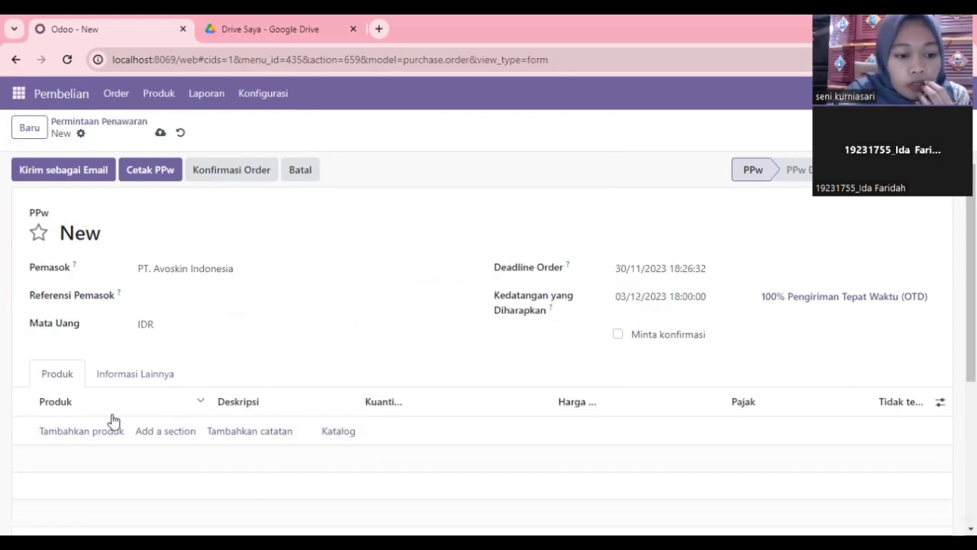
Step: Add 20 of [AVOMC] Avoskin Marine Collagen 30ml and save RFQ P00010
scroll(113, 420, "down", 1)
left_click(92, 341)
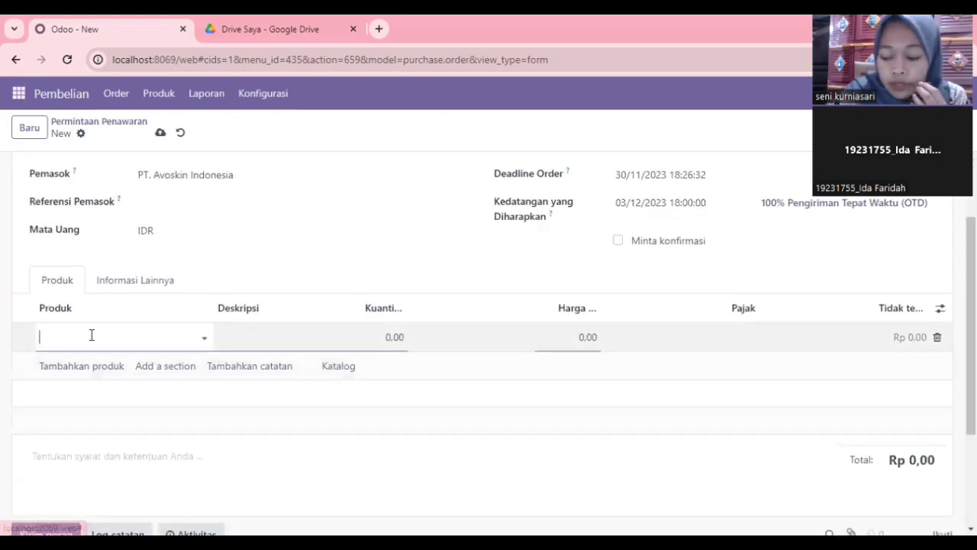
left_click(204, 338)
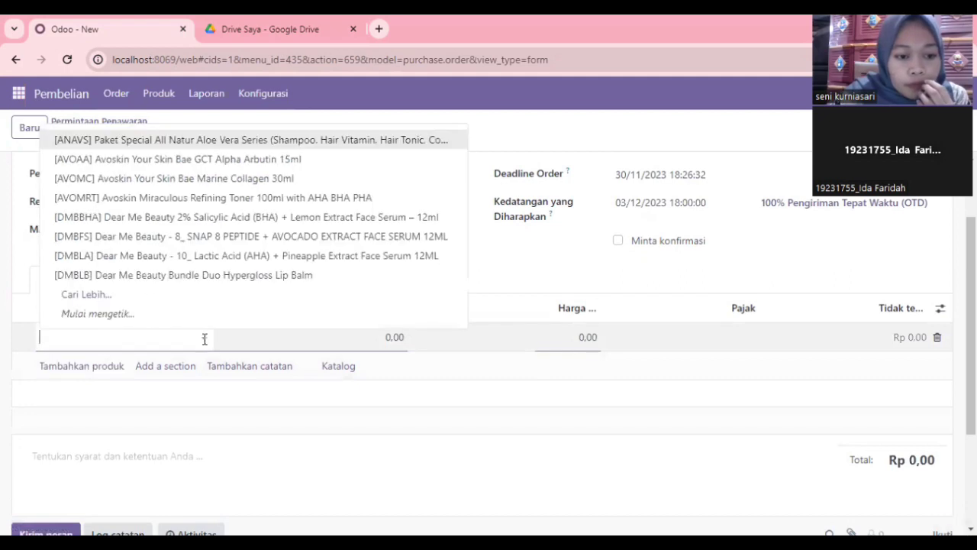
left_click(140, 178)
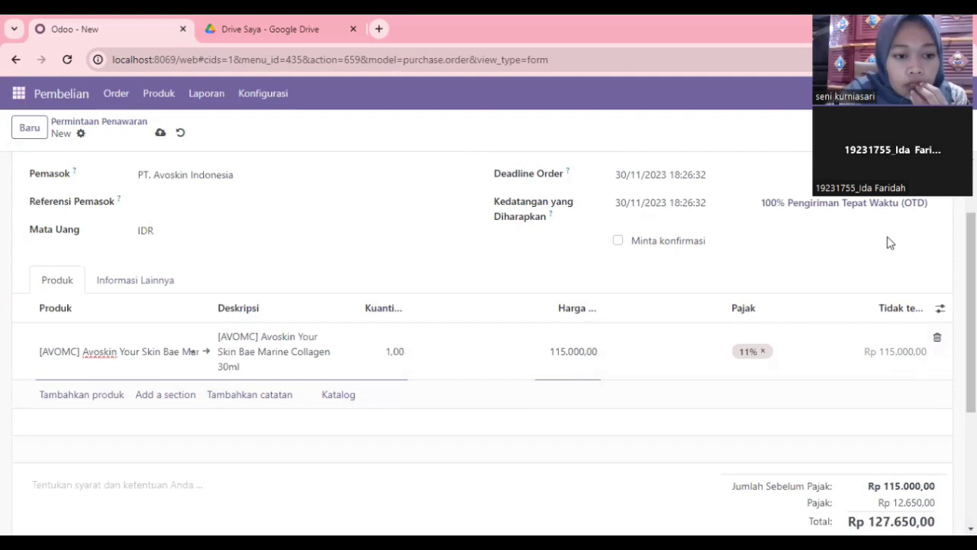
left_click(392, 350)
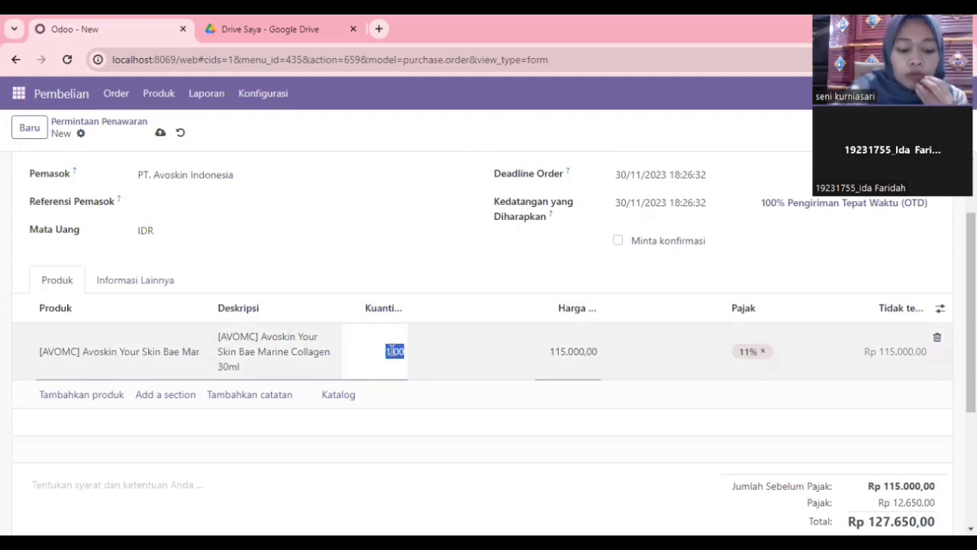
type("20")
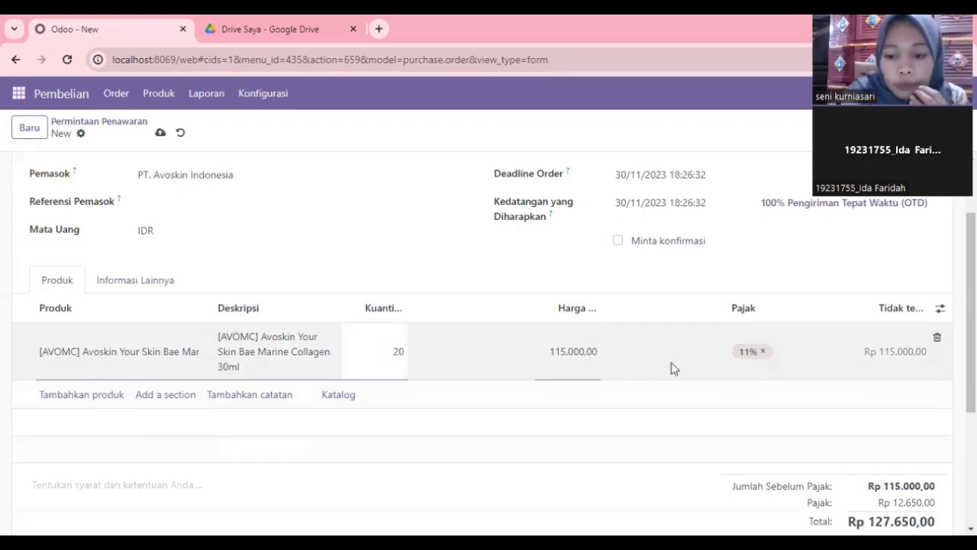
scroll(512, 368, "down", 3)
scroll(502, 364, "up", 4)
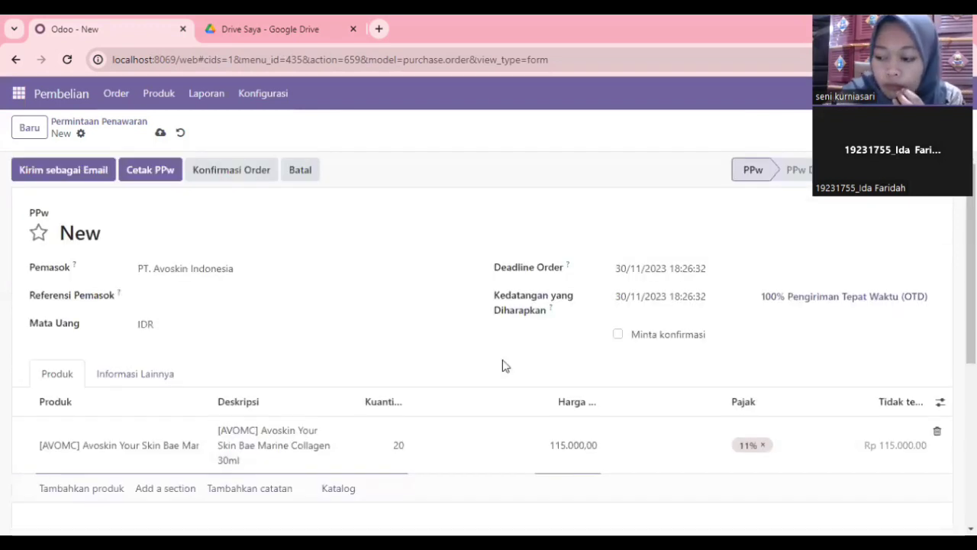
left_click(160, 134)
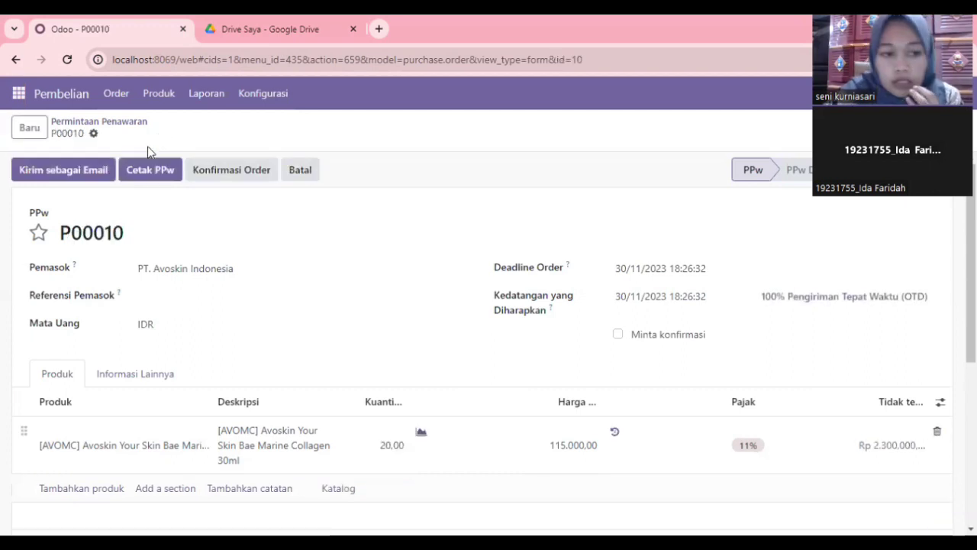
Step: Email P00010 to PT. Avoskin Indonesia, then confirm it as a purchase order
left_click(97, 172)
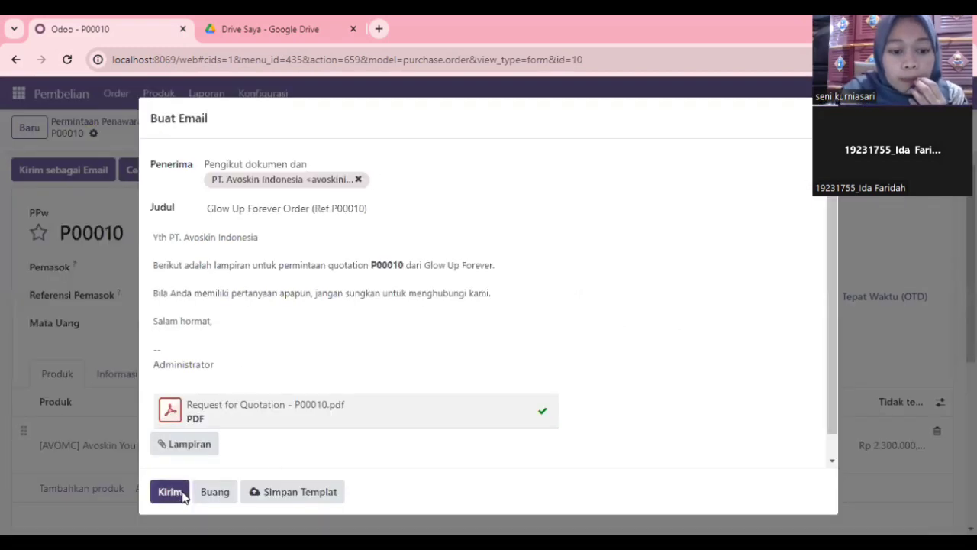
left_click(182, 495)
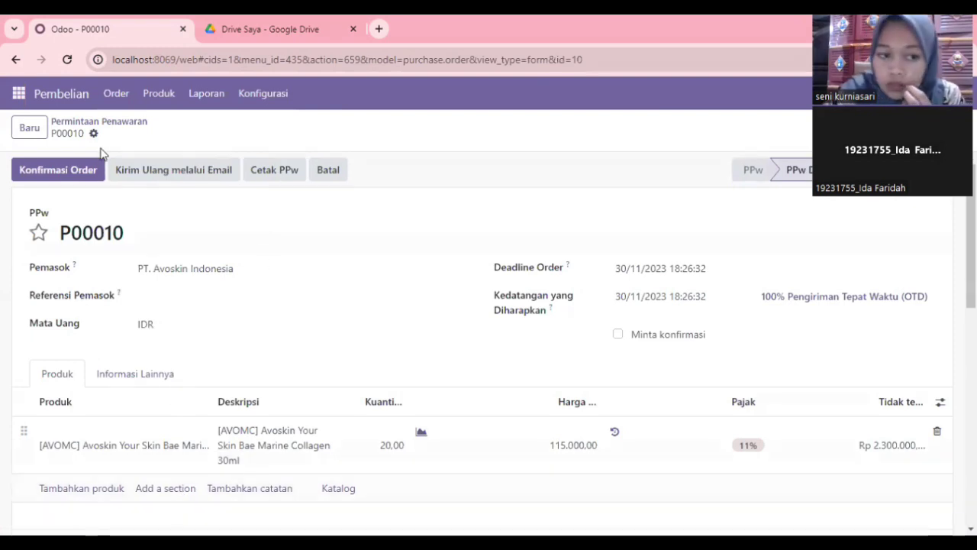
left_click(84, 175)
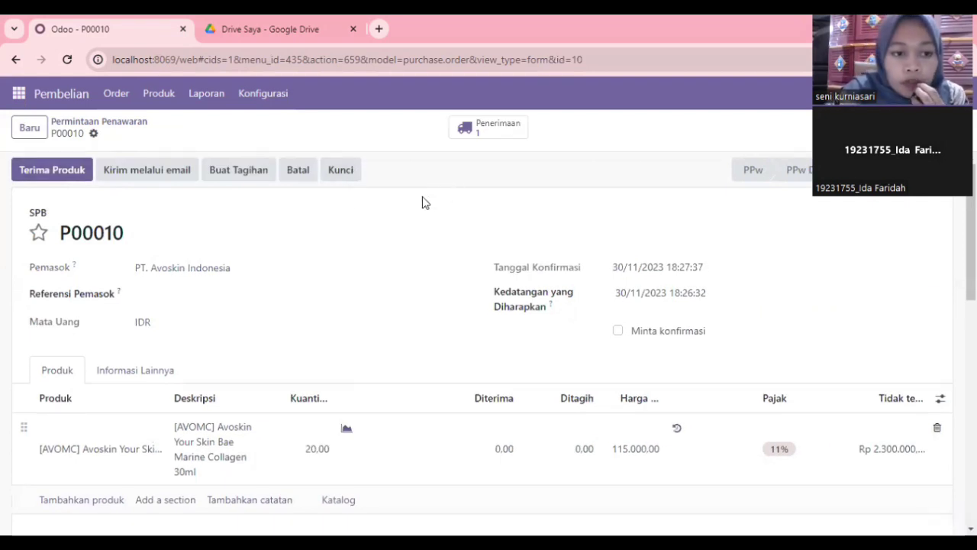
Step: Open the linked receipt WH/IN/00007 and validate all 20 units
left_click(495, 135)
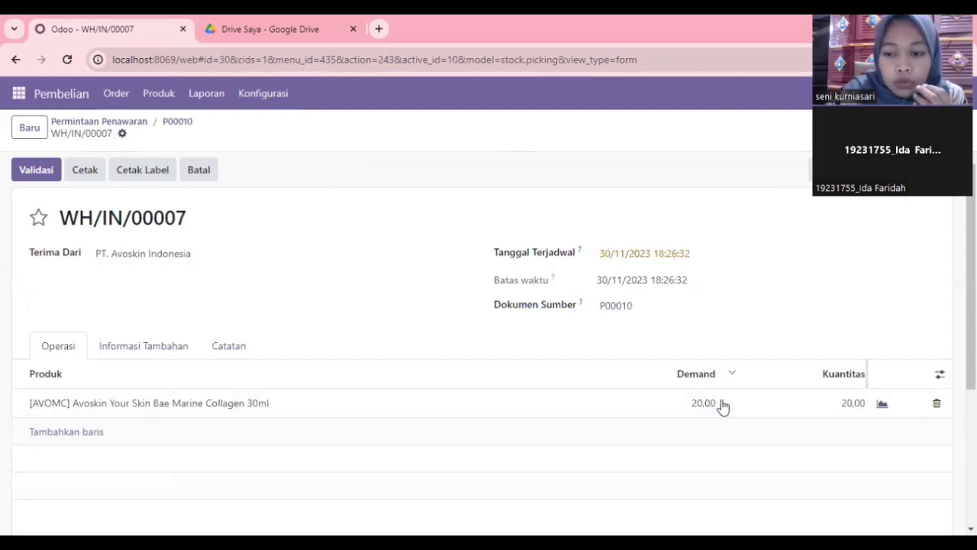
left_click(39, 173)
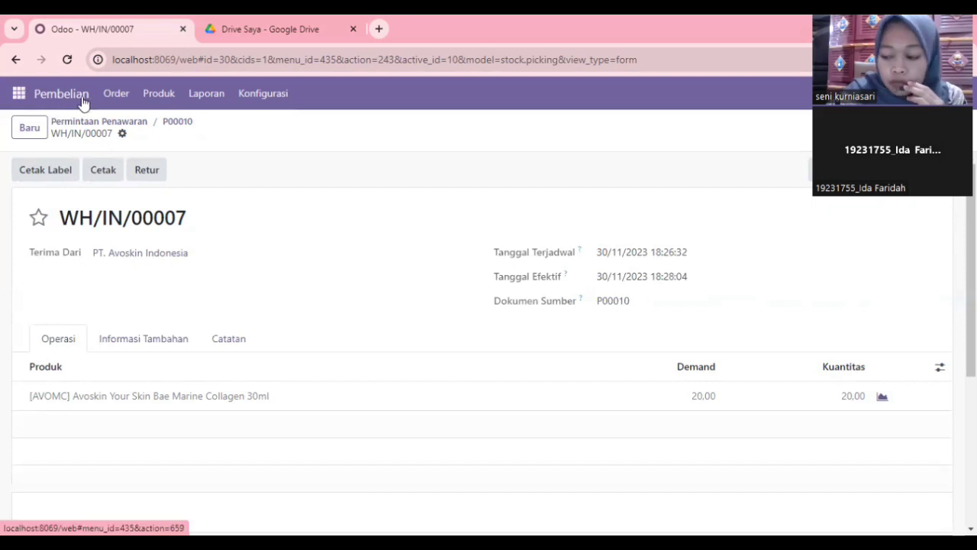
Step: Check on-hand stock in the Stok Persediaan app's Produk list
left_click(17, 95)
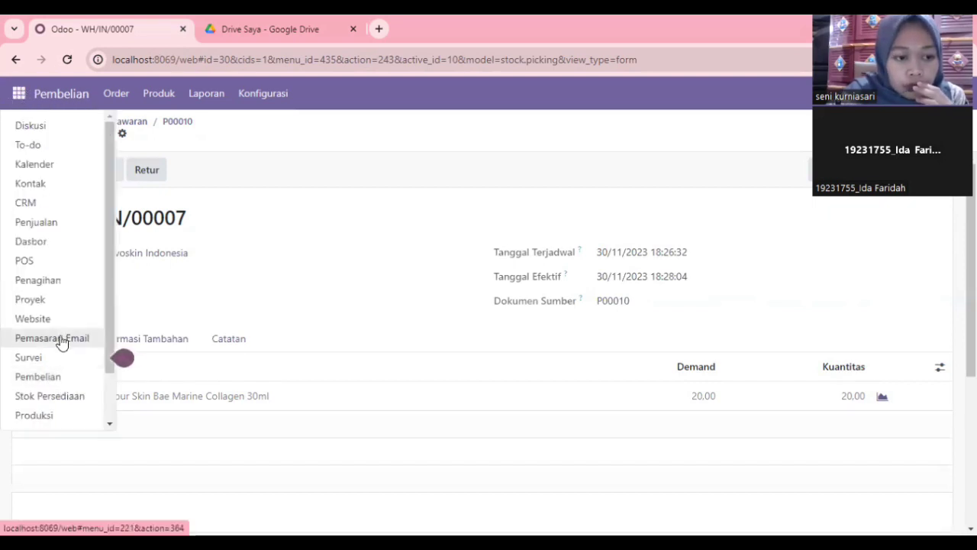
left_click(44, 404)
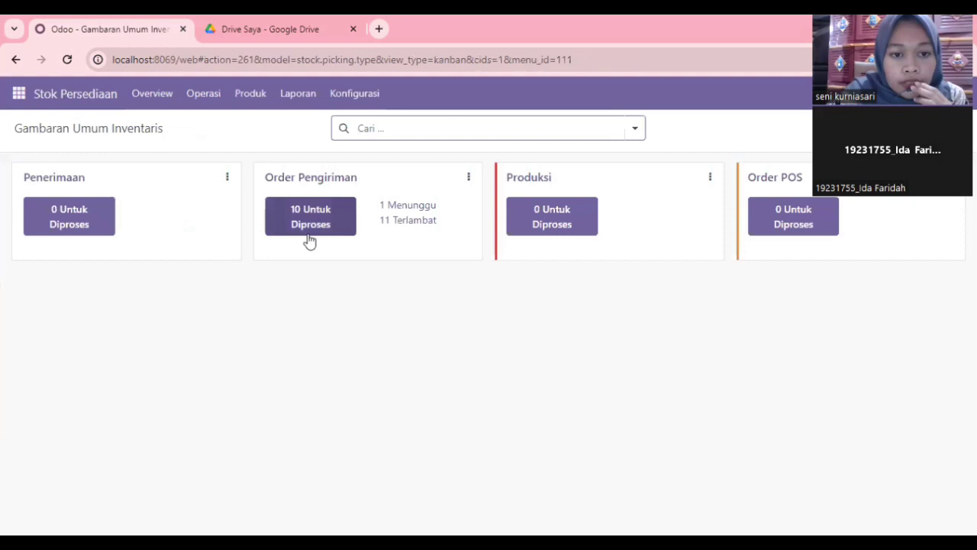
left_click(252, 96)
left_click(271, 133)
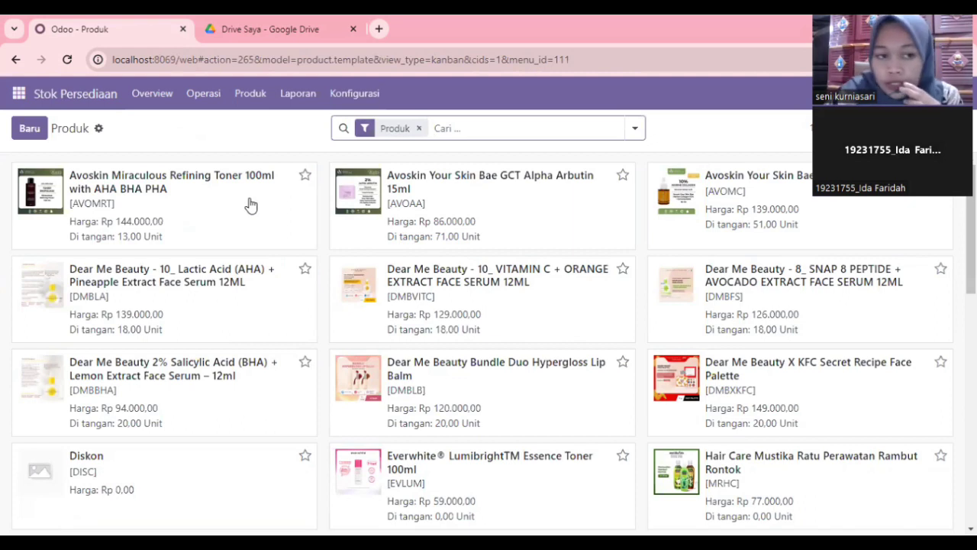
Step: Return to the Pembelian RFQ list, where P00010 totals Rp 2.553.000,00
left_click(19, 95)
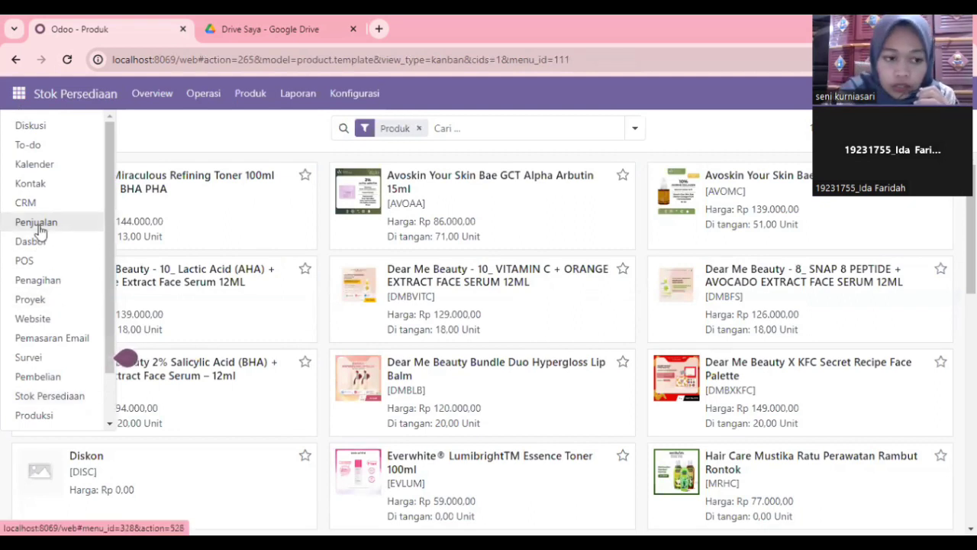
left_click(45, 377)
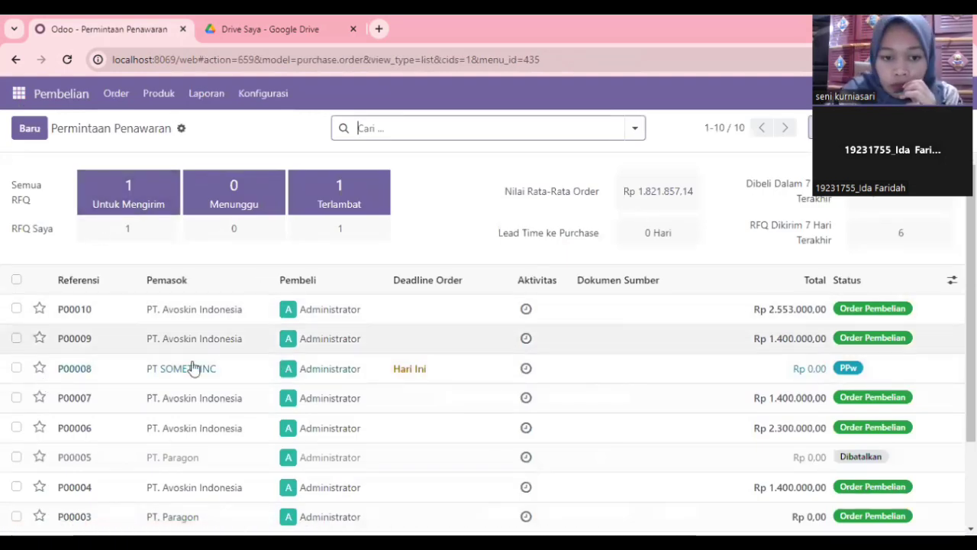
scroll(191, 372, "down", 2)
Step: Open purchase order P00010 and create a vendor bill from it
left_click(83, 200)
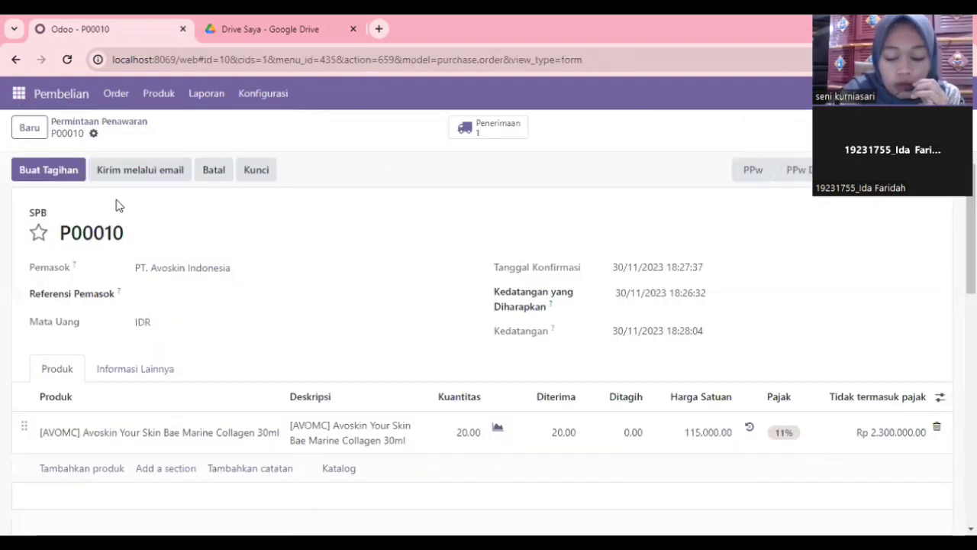
scroll(156, 281, "down", 1)
scroll(152, 280, "up", 1)
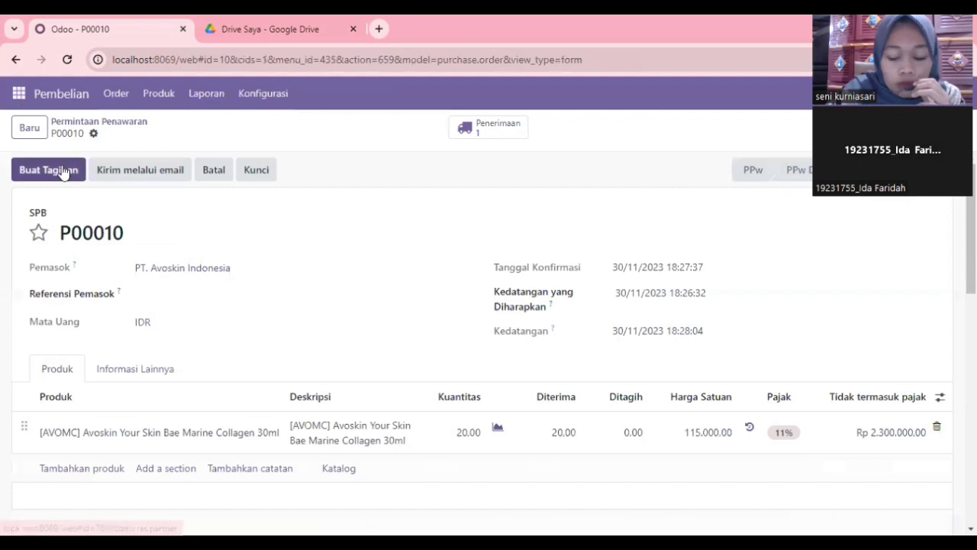
left_click(63, 171)
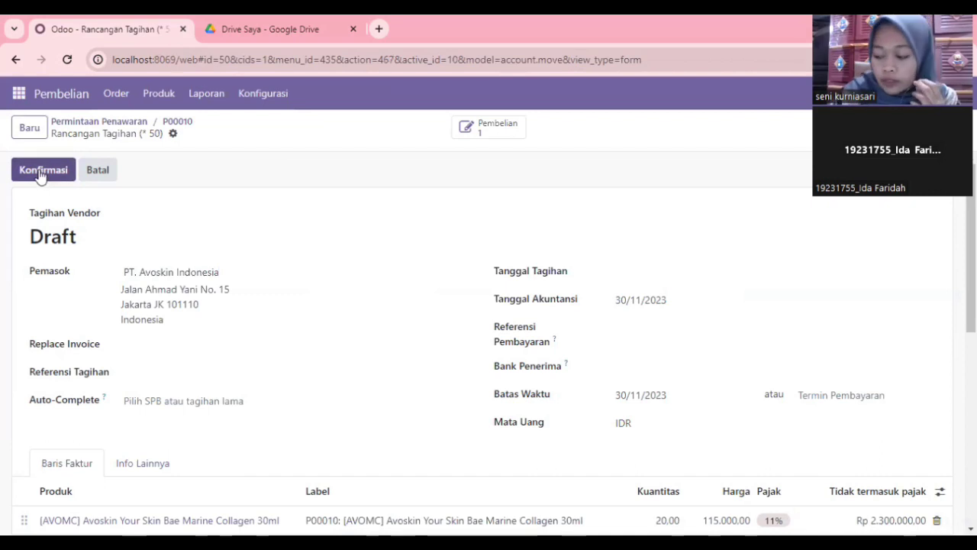
Step: Date the bill 30/11/2023, confirm it, and register the Rp 2.553.000,00 payment
left_click(620, 275)
left_click(510, 354)
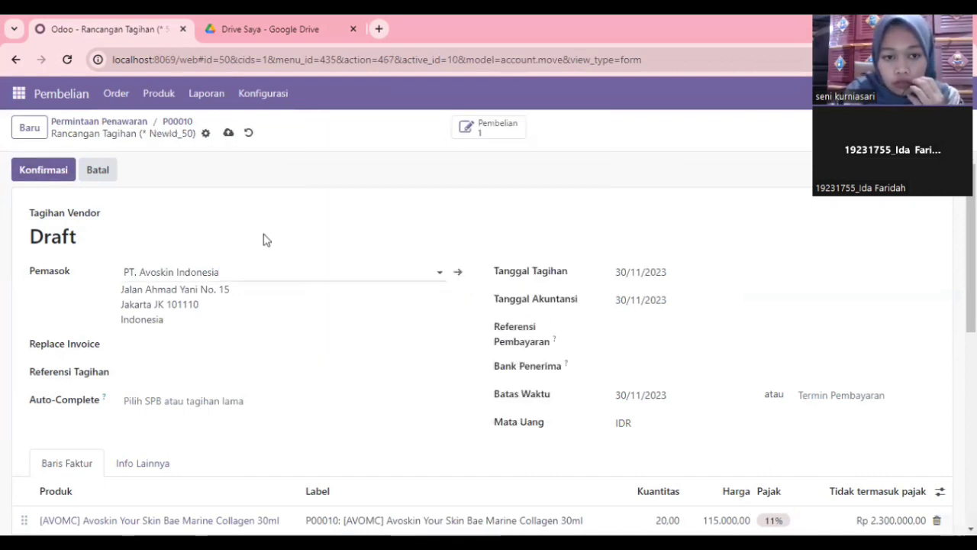
left_click(55, 170)
left_click(84, 170)
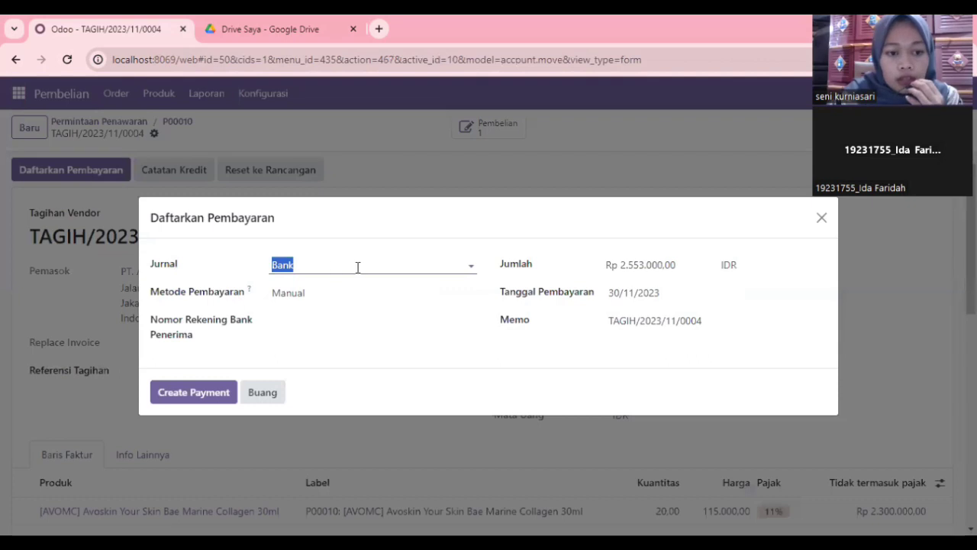
left_click(212, 397)
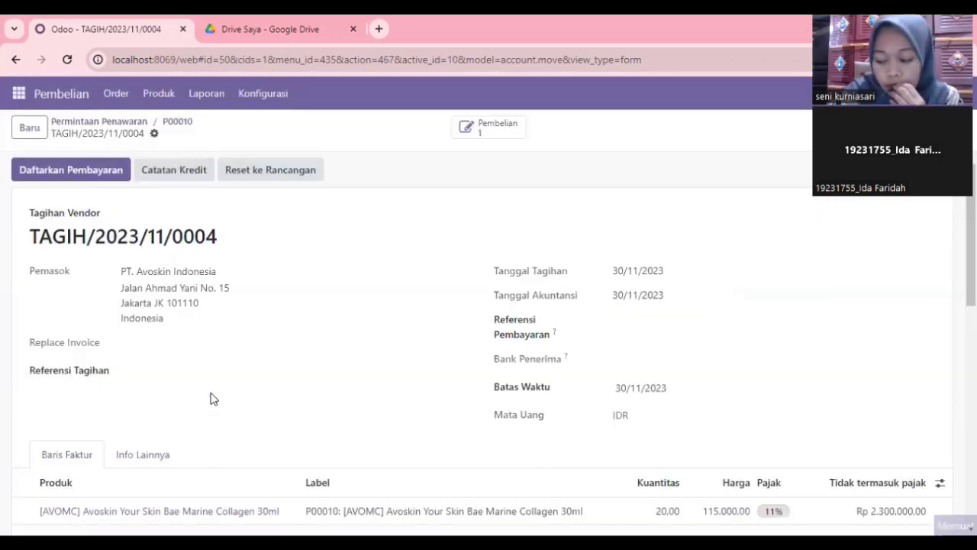